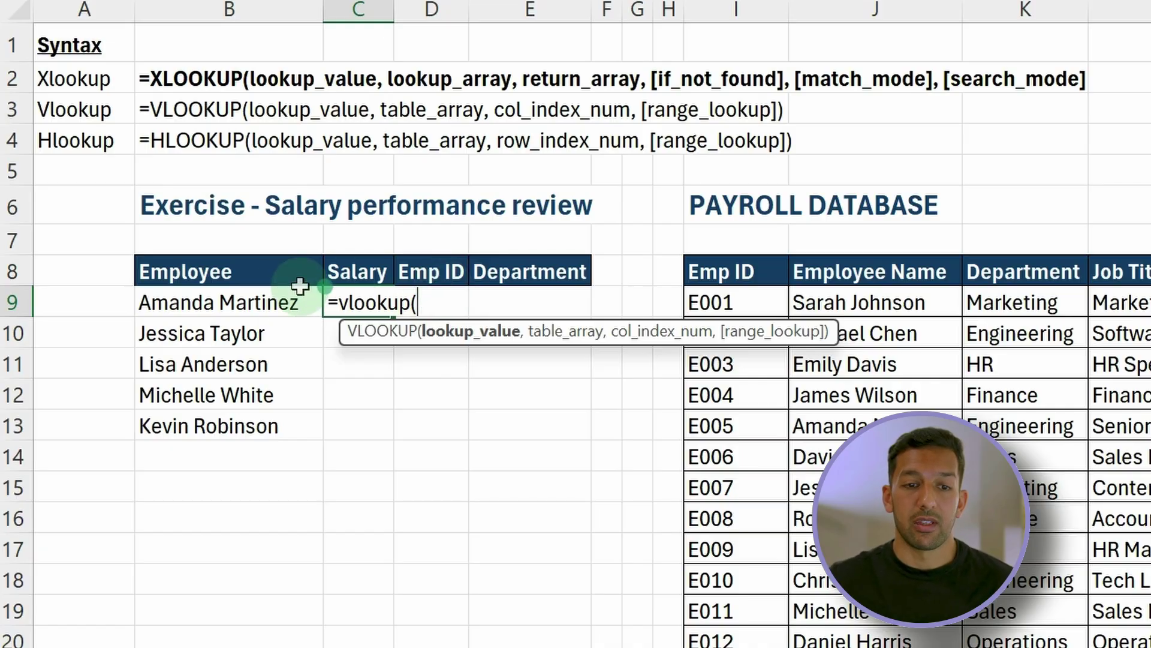
Complete the VLOOKUP in C9 with lookup value B9, table array I8:O23, column index 5 and range lookup 0.
{"action": "left_click", "coordinate": [245, 305]}
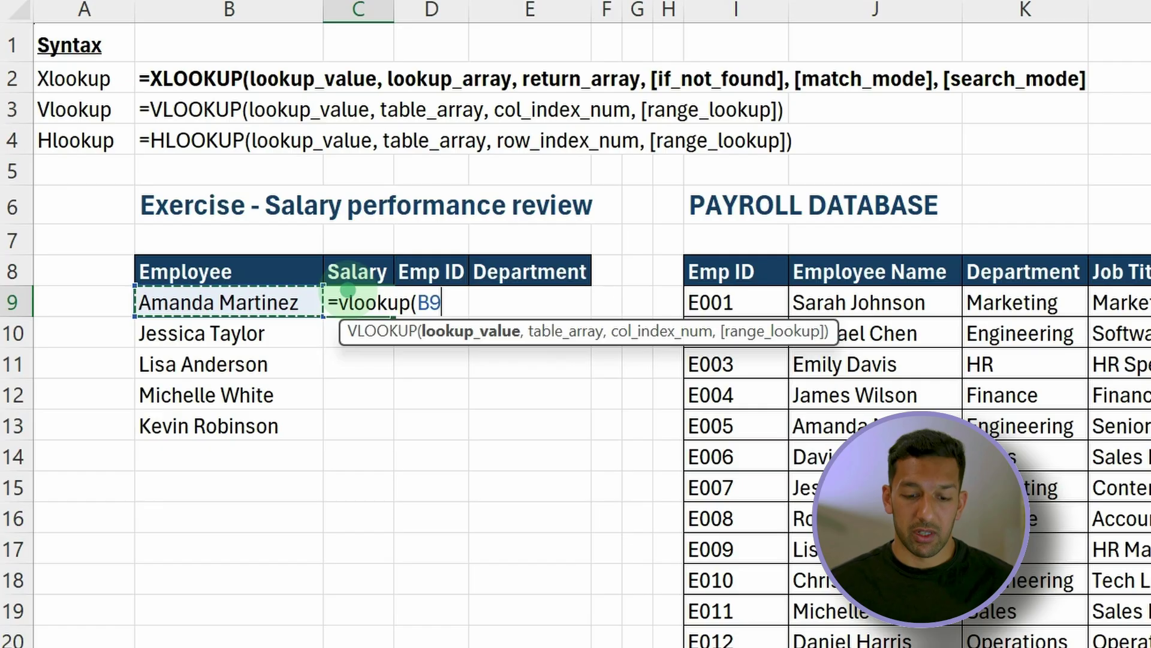
{"action": "type", "text": ","}
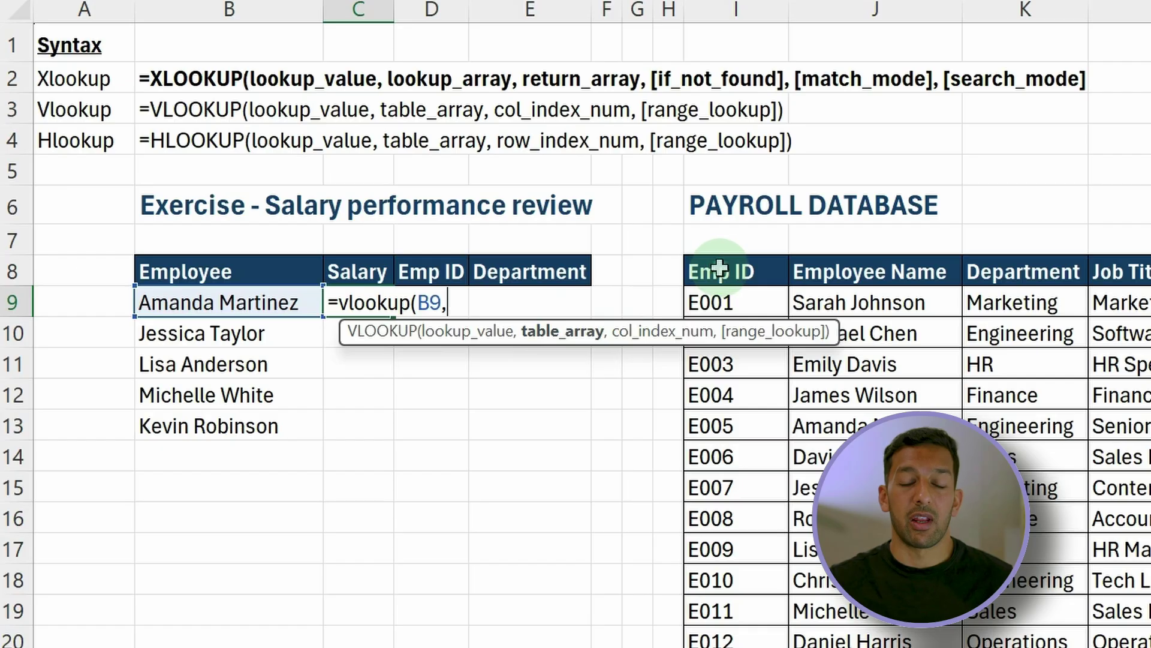
{"action": "left_click_drag", "start_coordinate": [720, 270], "coordinate": [1019, 271]}
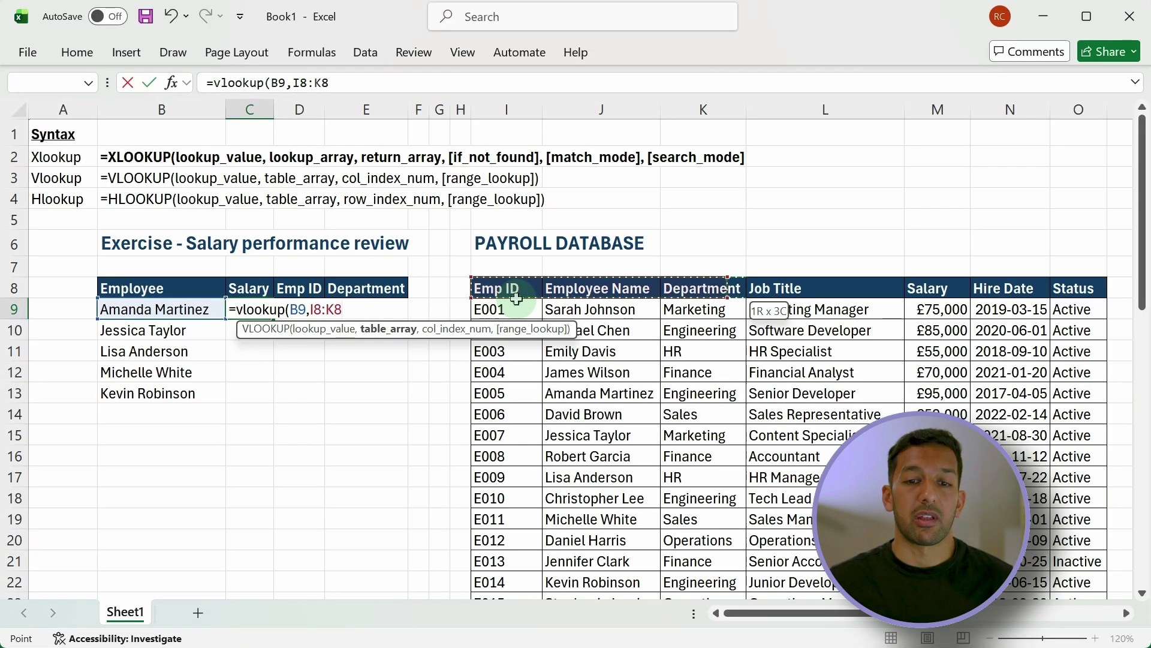
{"action": "left_click_drag", "start_coordinate": [743, 295], "coordinate": [1103, 535]}
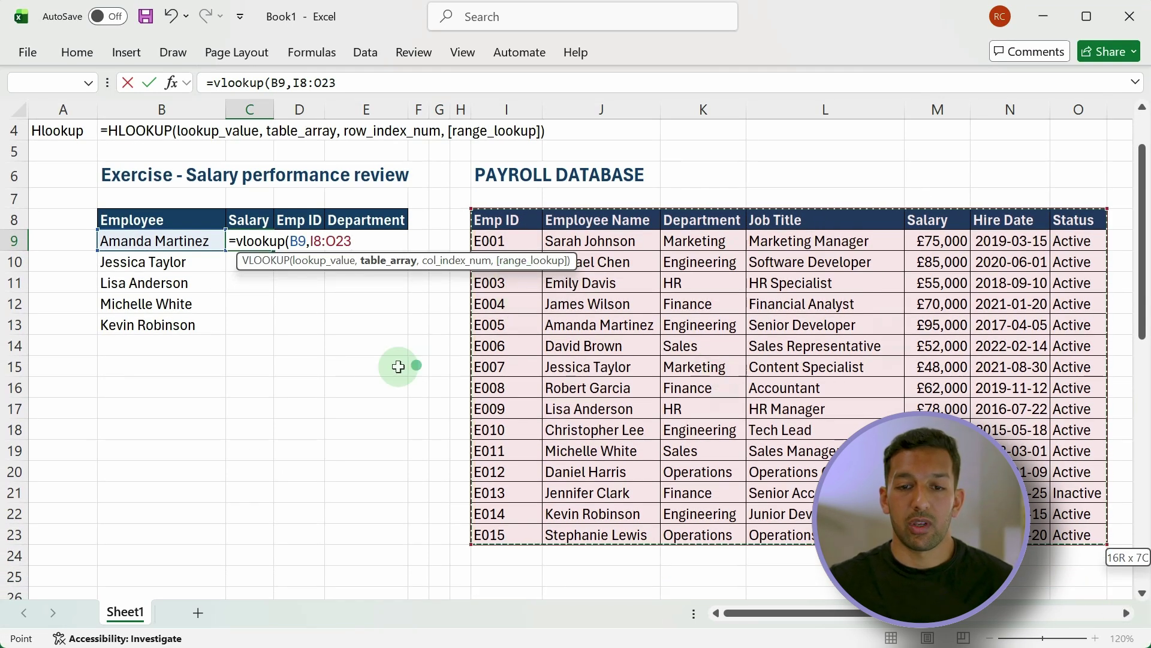
{"action": "scroll", "coordinate": [594, 413], "scroll_direction": "up", "scroll_amount": 1}
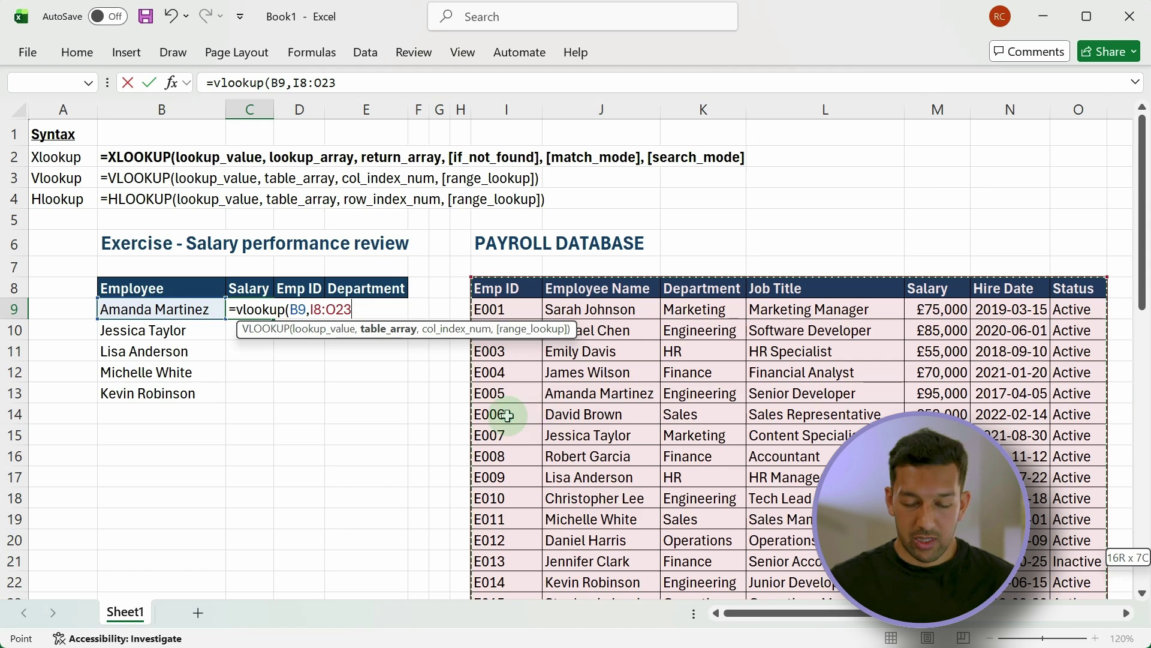
{"action": "type", "text": ","}
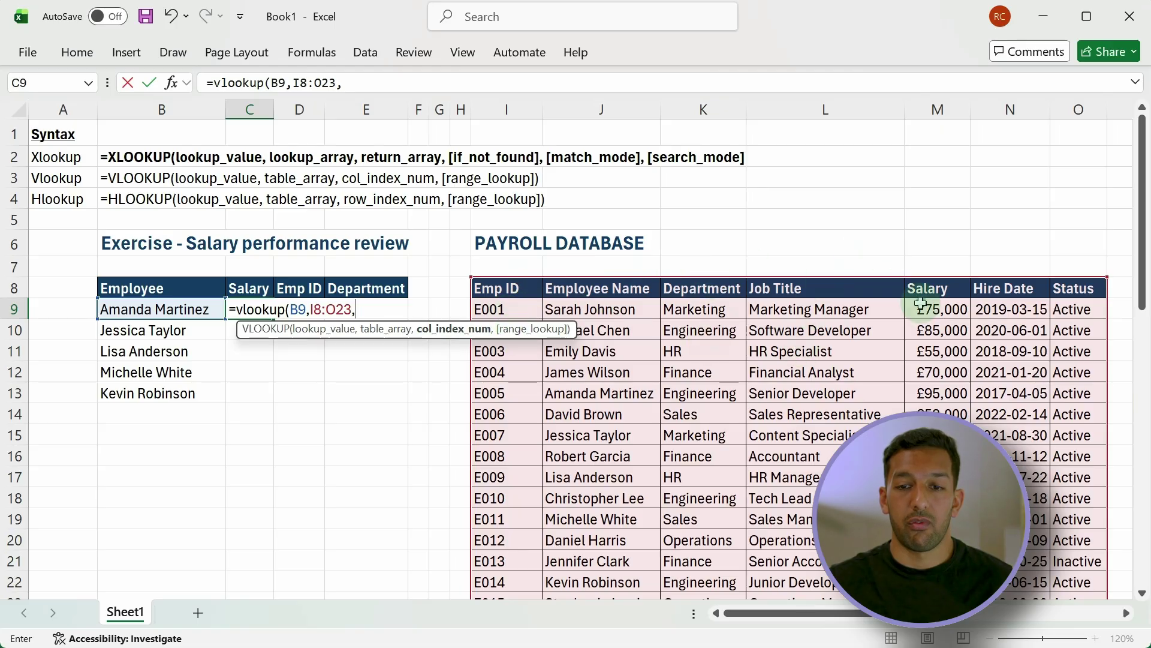
{"action": "type", "text": "5"}
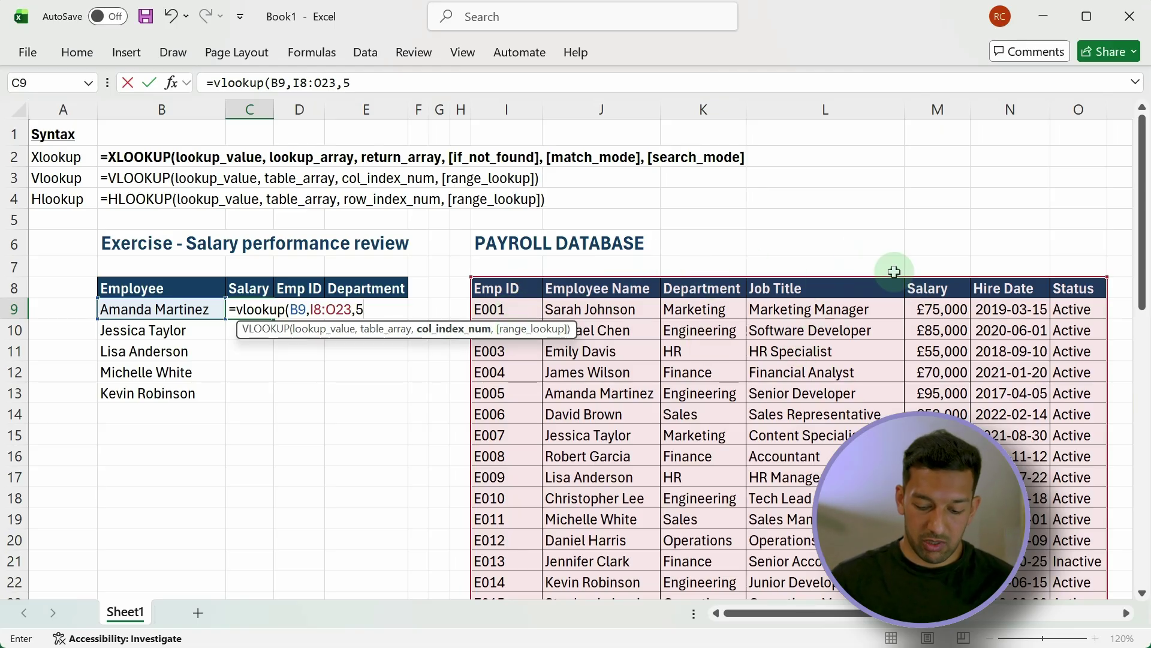
{"action": "type", "text": ","}
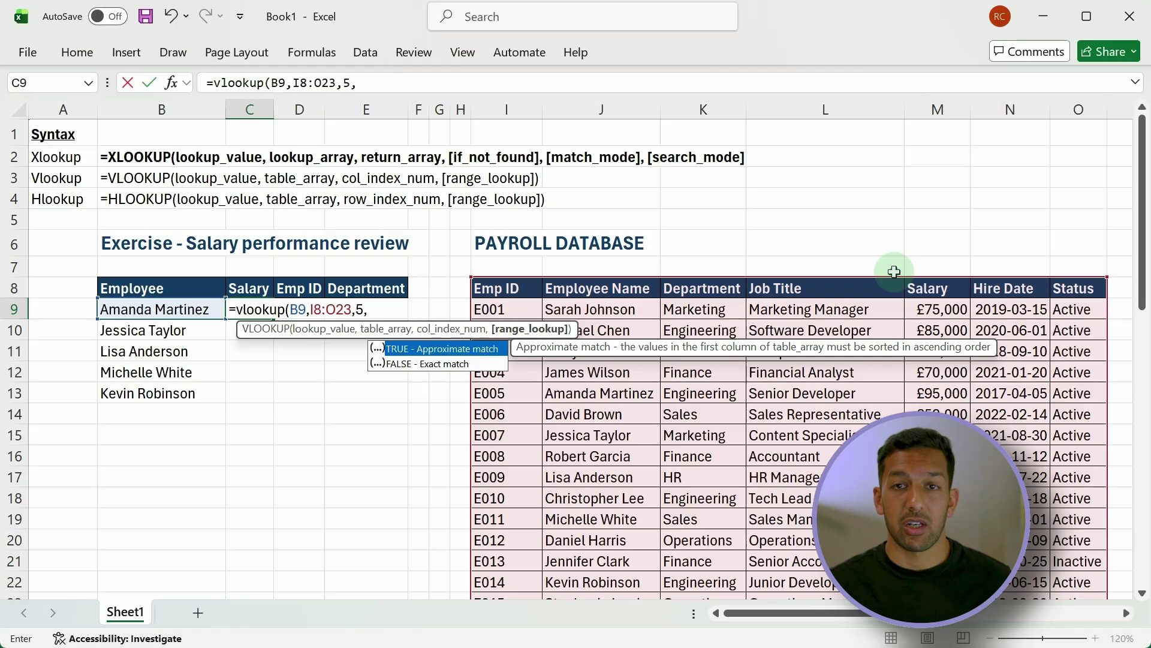
{"action": "type", "text": "0"}
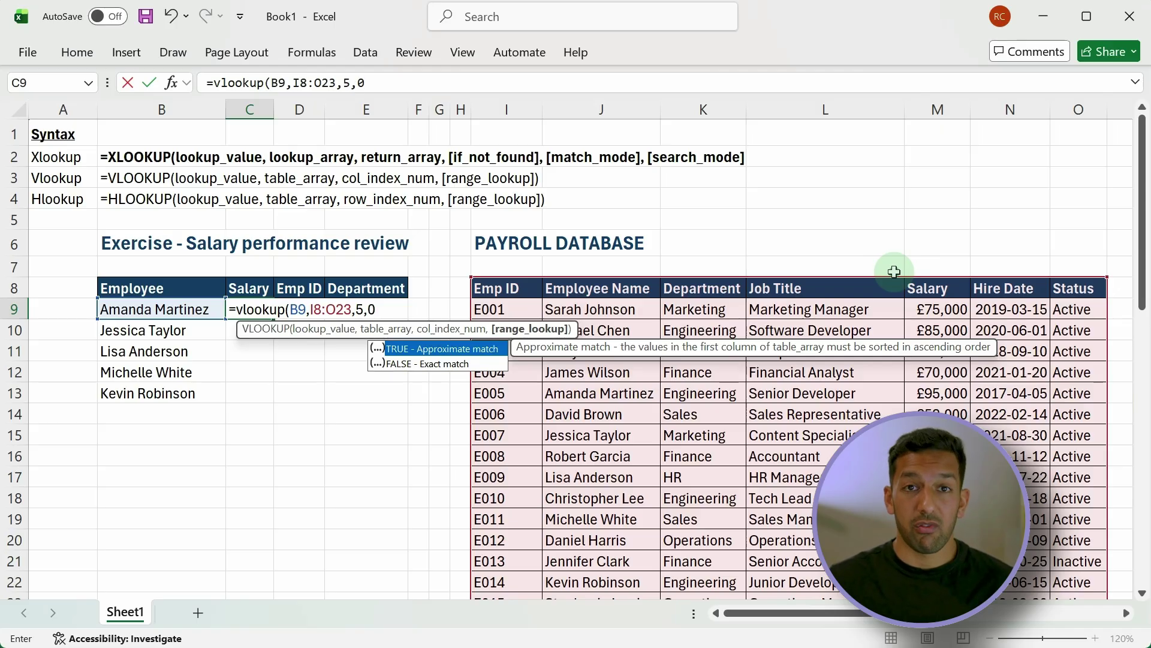
{"action": "type", "text": ")"}
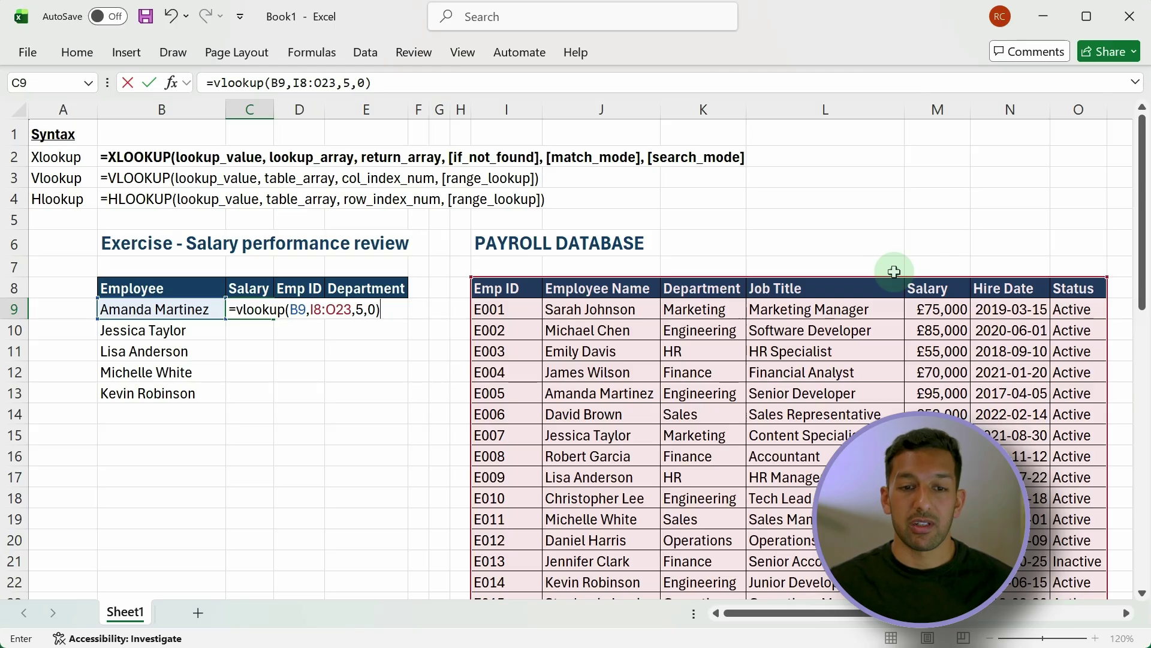
{"action": "key", "text": "Return"}
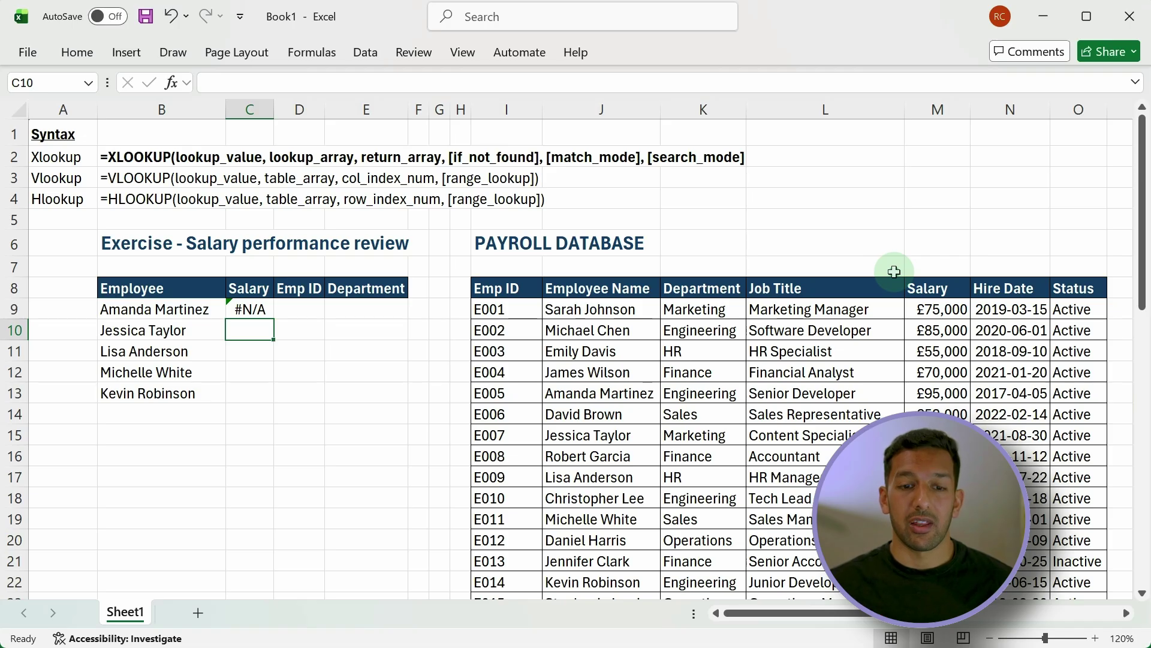
Change the table array of the VLOOKUP in C9 to J8:O23, starting at the Employee Name column.
{"action": "left_click", "coordinate": [249, 308]}
{"action": "left_click", "coordinate": [298, 83]}
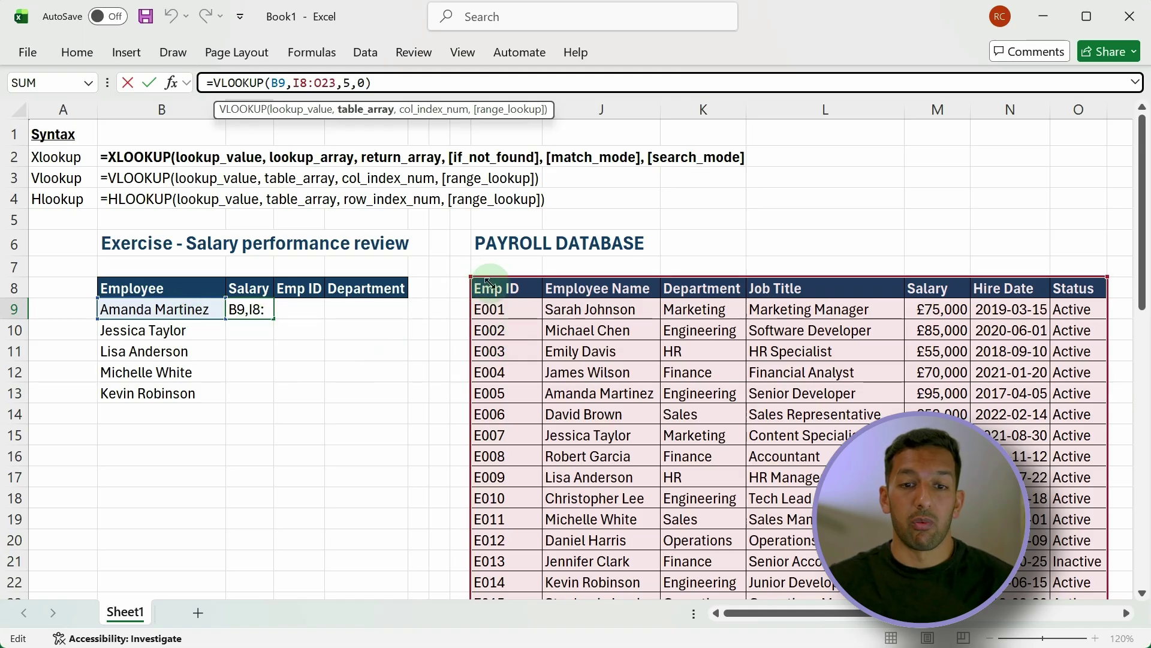
{"action": "left_click_drag", "start_coordinate": [487, 282], "coordinate": [548, 288]}
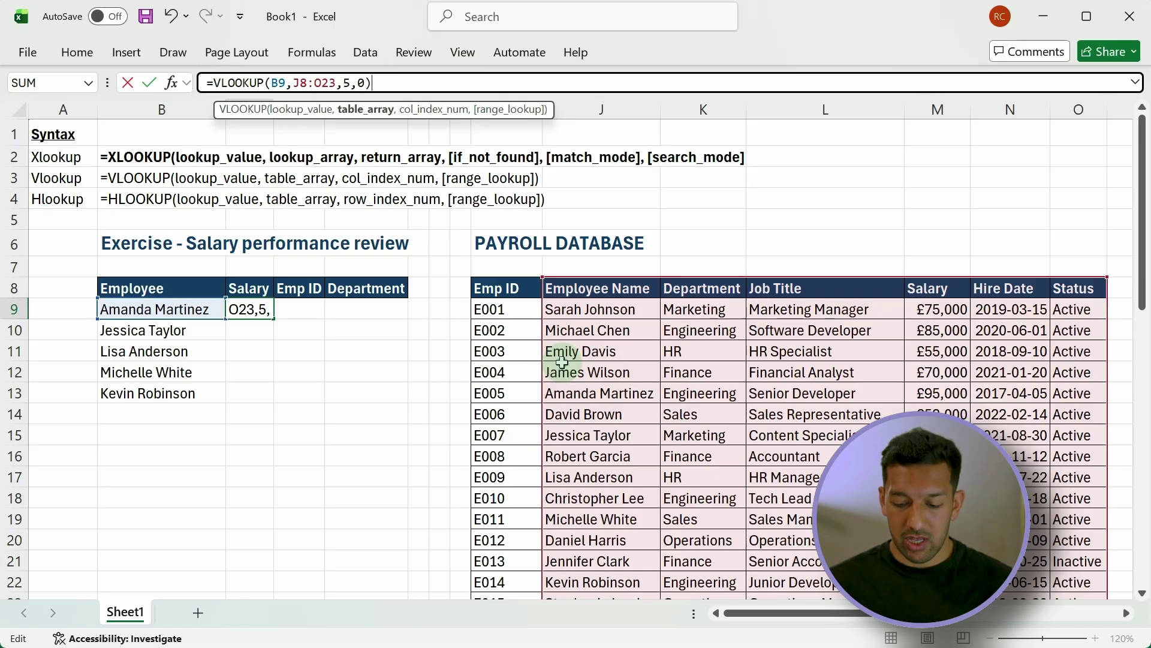
{"action": "key", "text": "Return"}
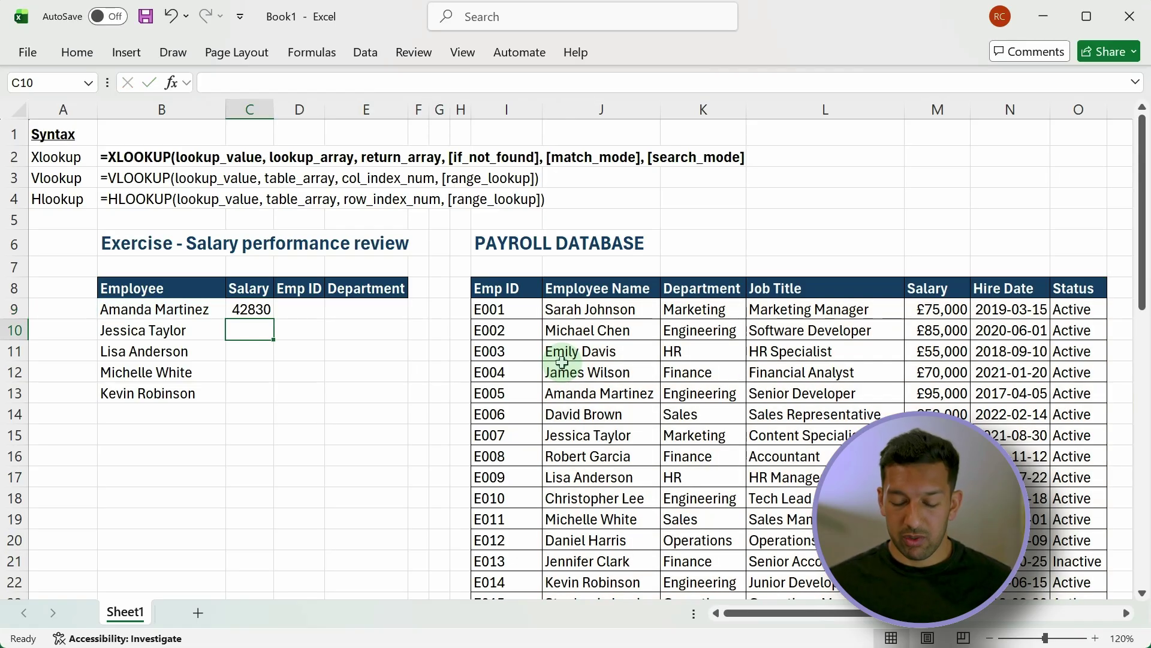
Try the Short Date number format on the VLOOKUP result in C9, and undo the formatting.
{"action": "key", "text": "Up"}
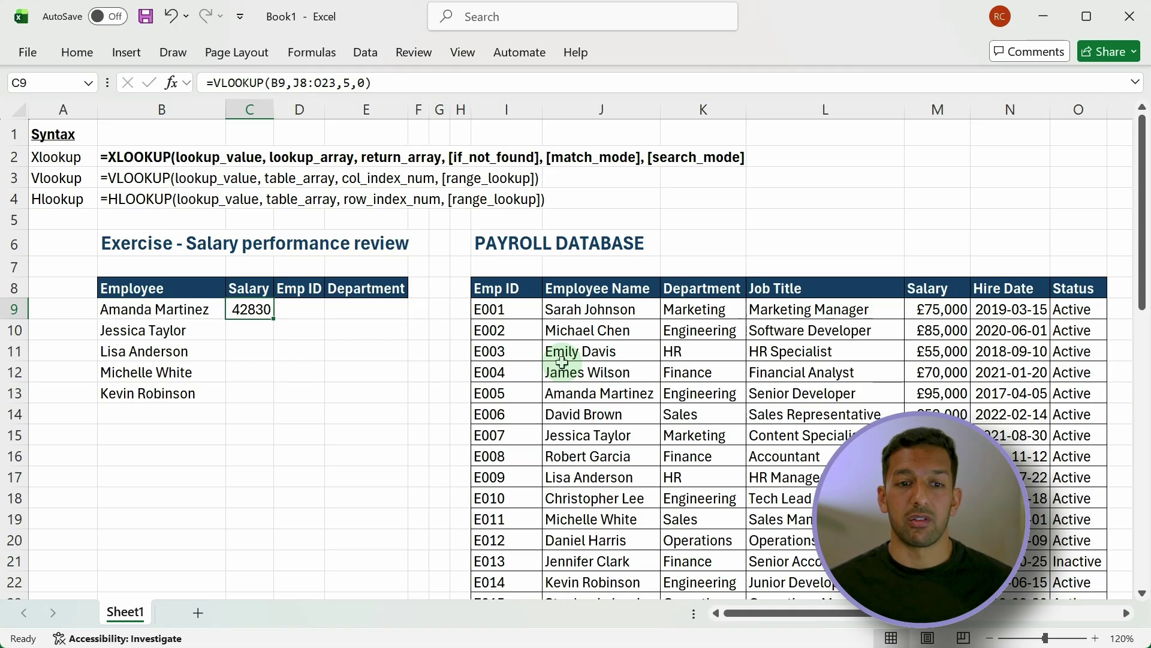
{"action": "left_click", "coordinate": [75, 53]}
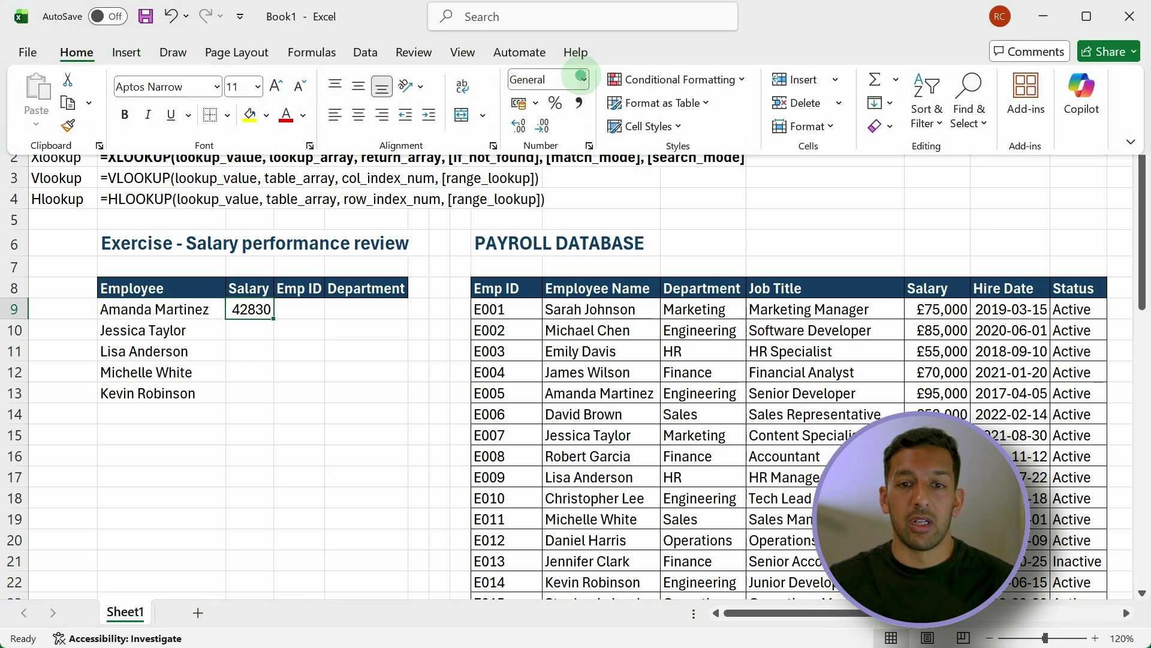
{"action": "left_click", "coordinate": [584, 81]}
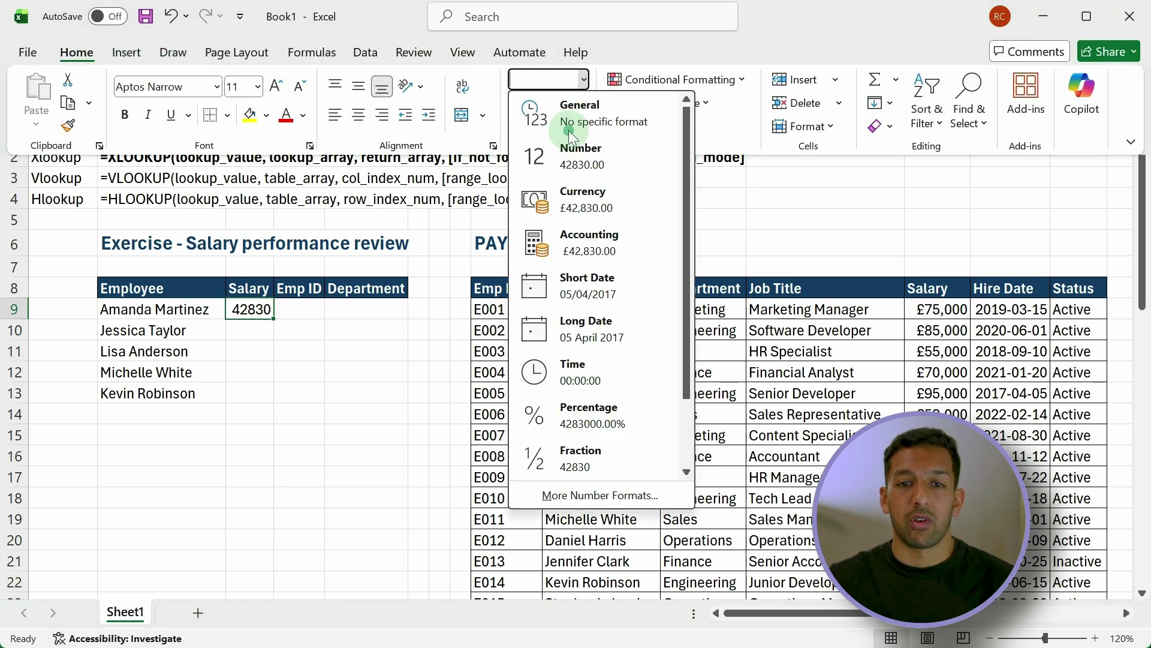
{"action": "left_click", "coordinate": [588, 288]}
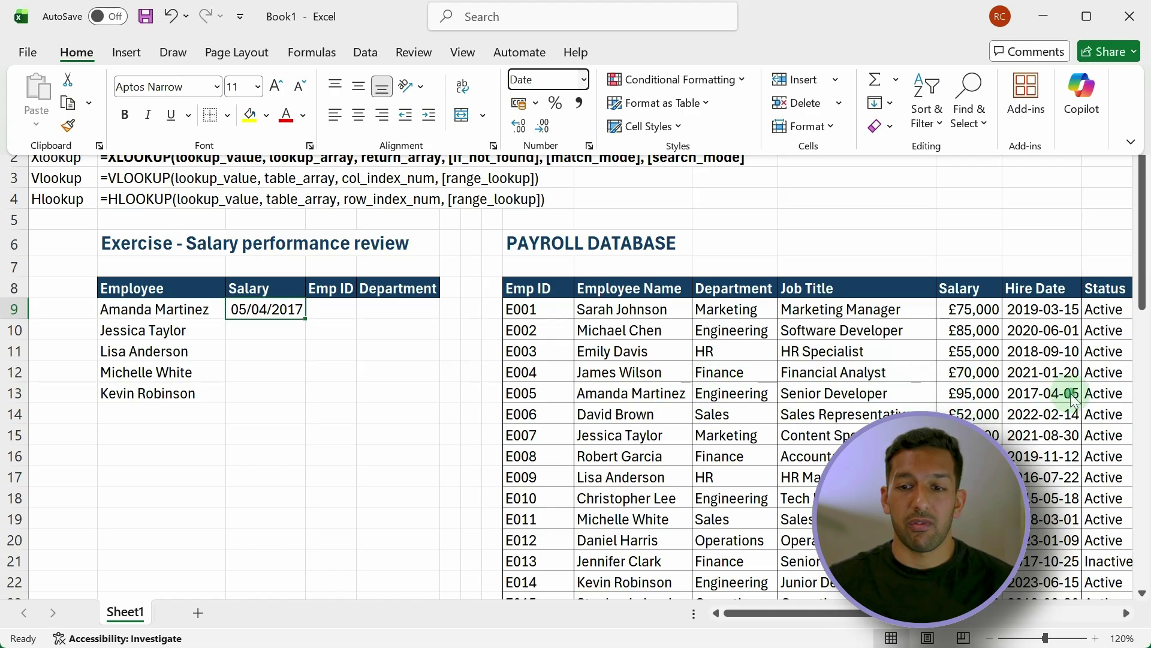
{"action": "left_click", "coordinate": [276, 312]}
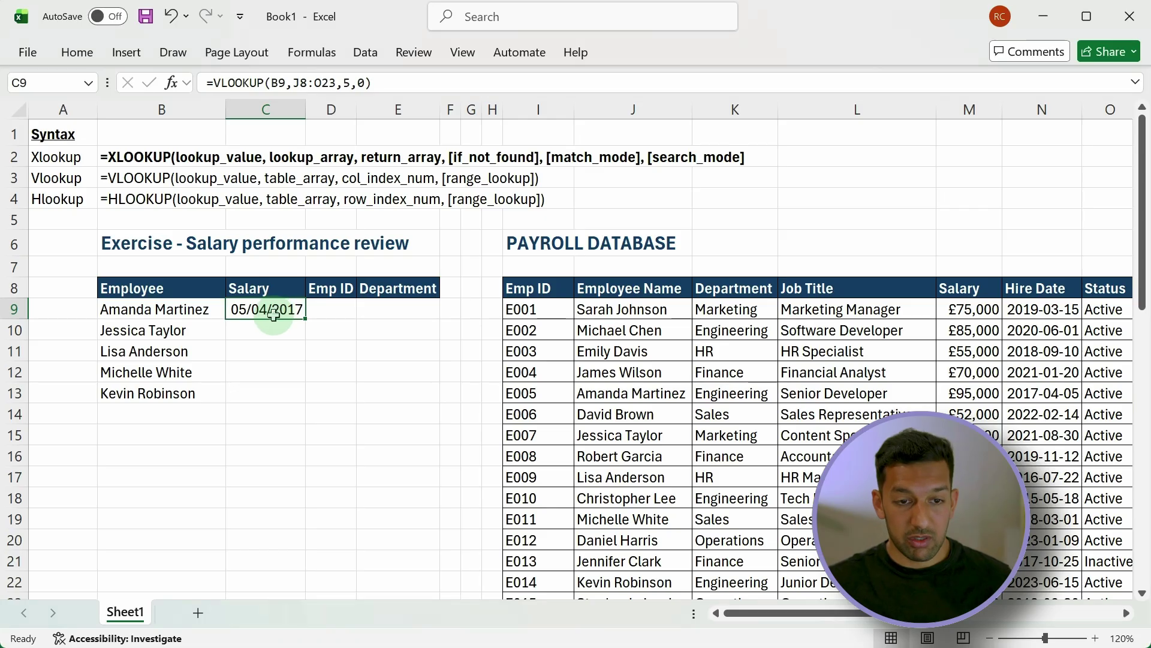
{"action": "key", "text": "ctrl+z"}
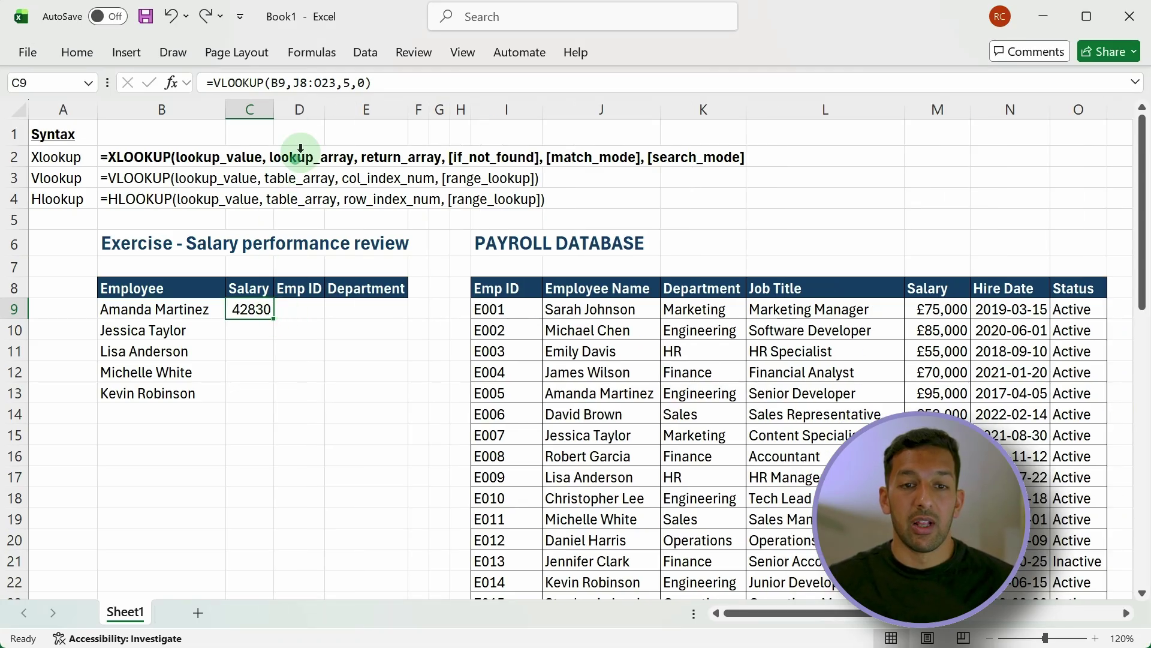
Set the column index of the VLOOKUP in C9 to 4.
{"action": "left_click", "coordinate": [346, 84]}
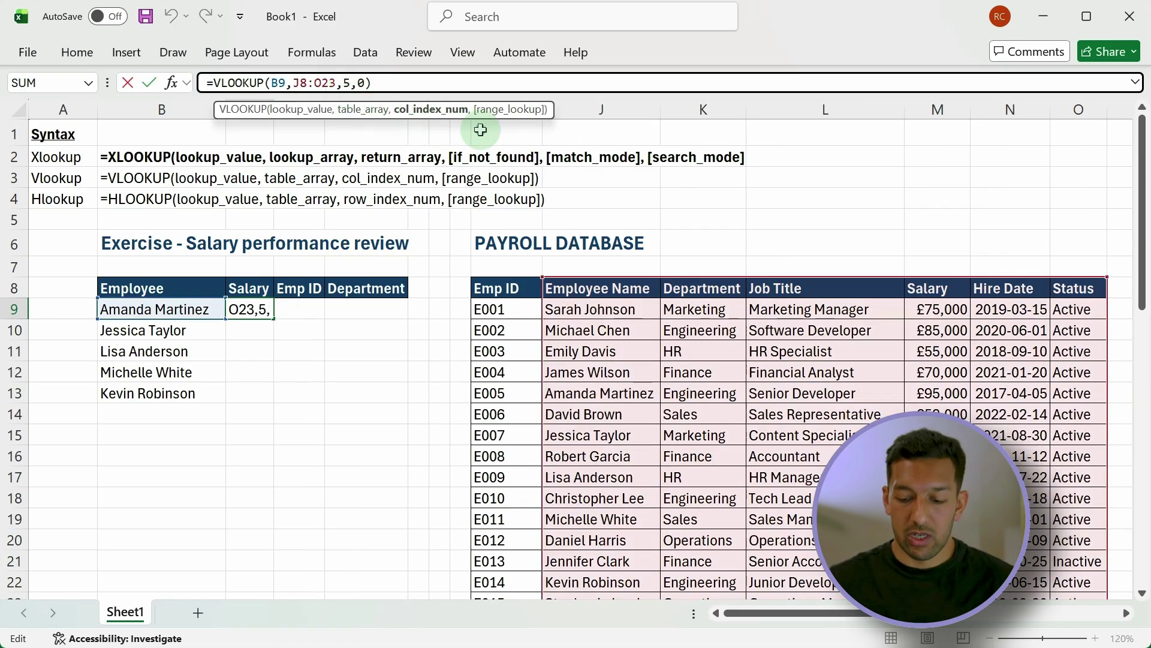
{"action": "key", "text": "BackSpace"}
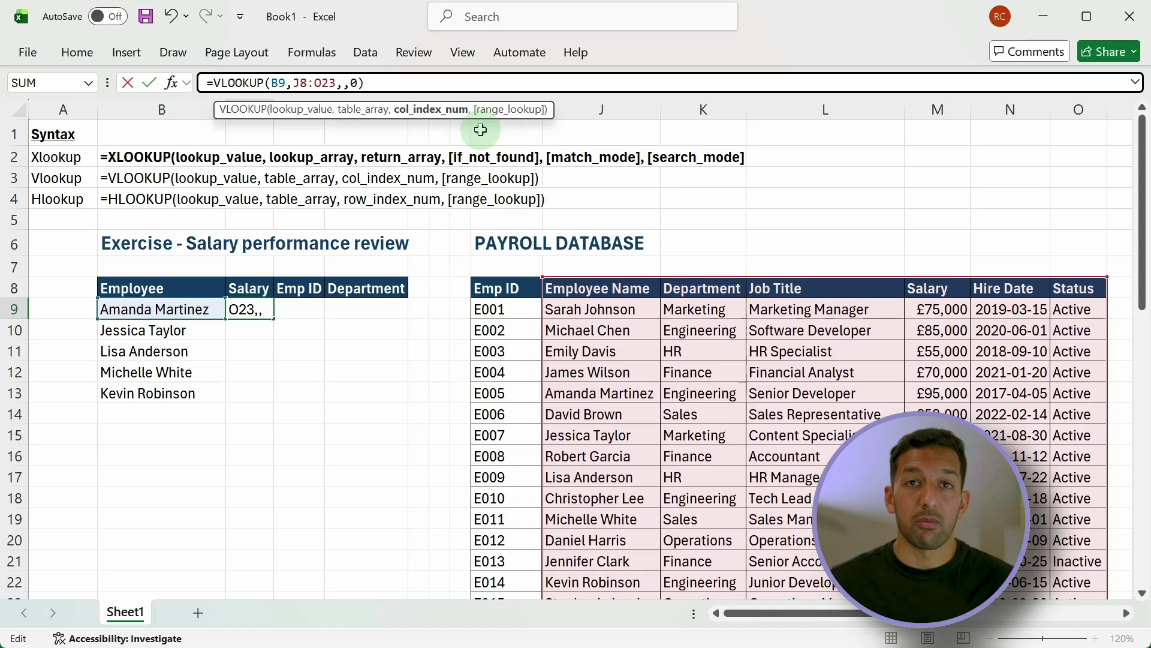
{"action": "type", "text": "4"}
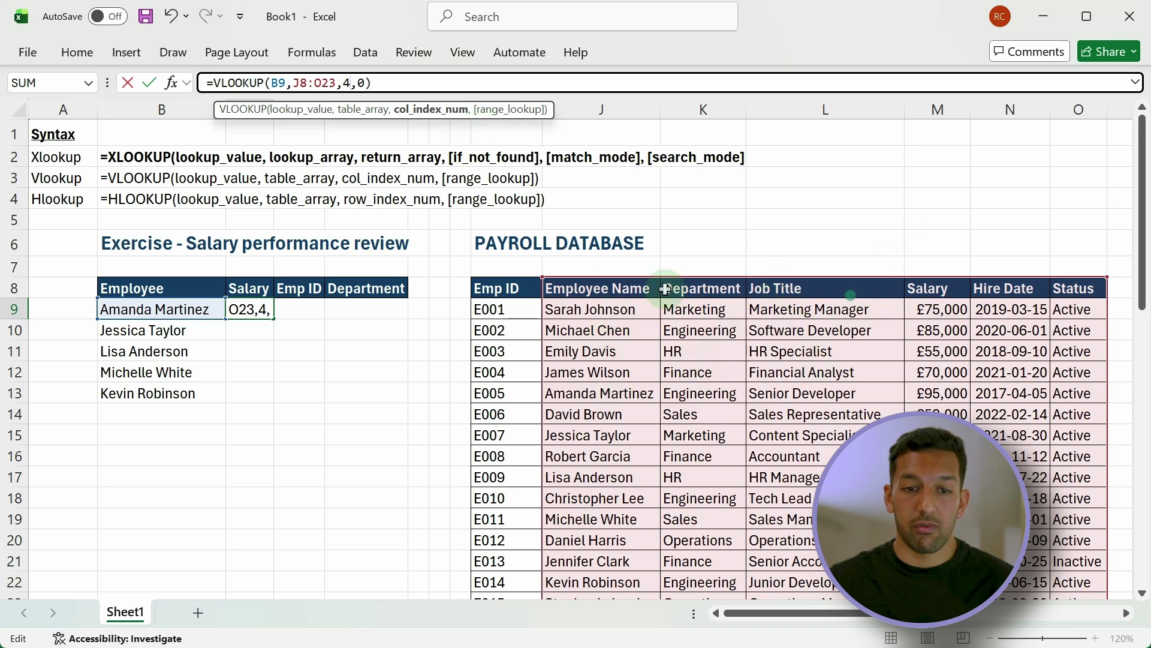
{"action": "key", "text": "Return"}
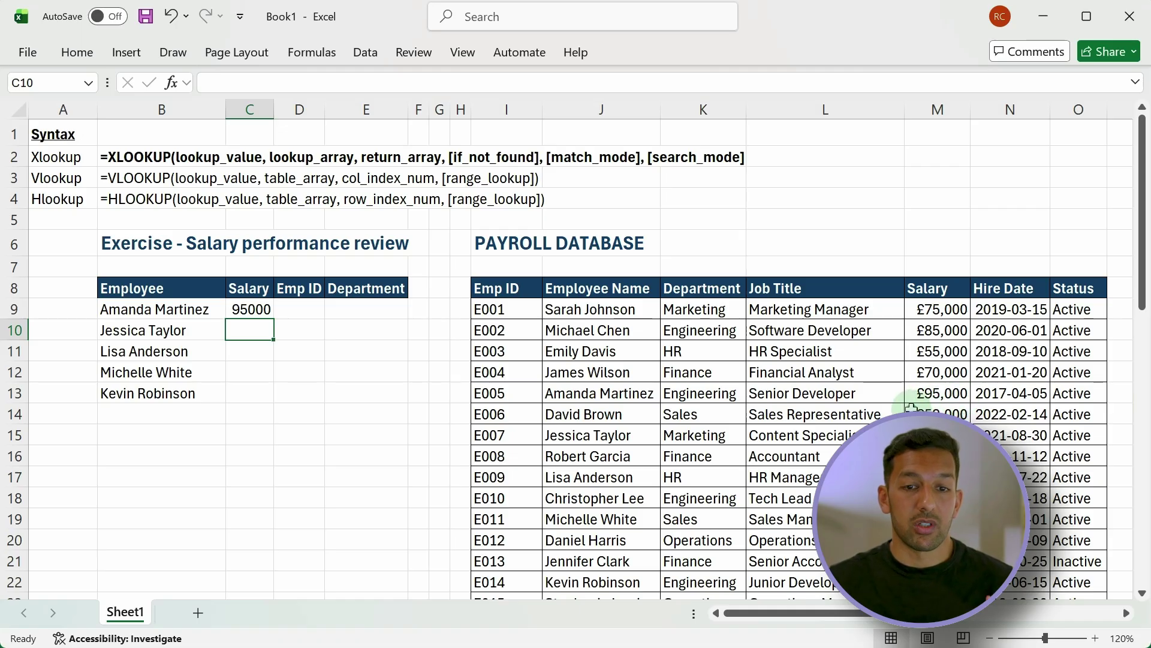
{"action": "left_click", "coordinate": [261, 311]}
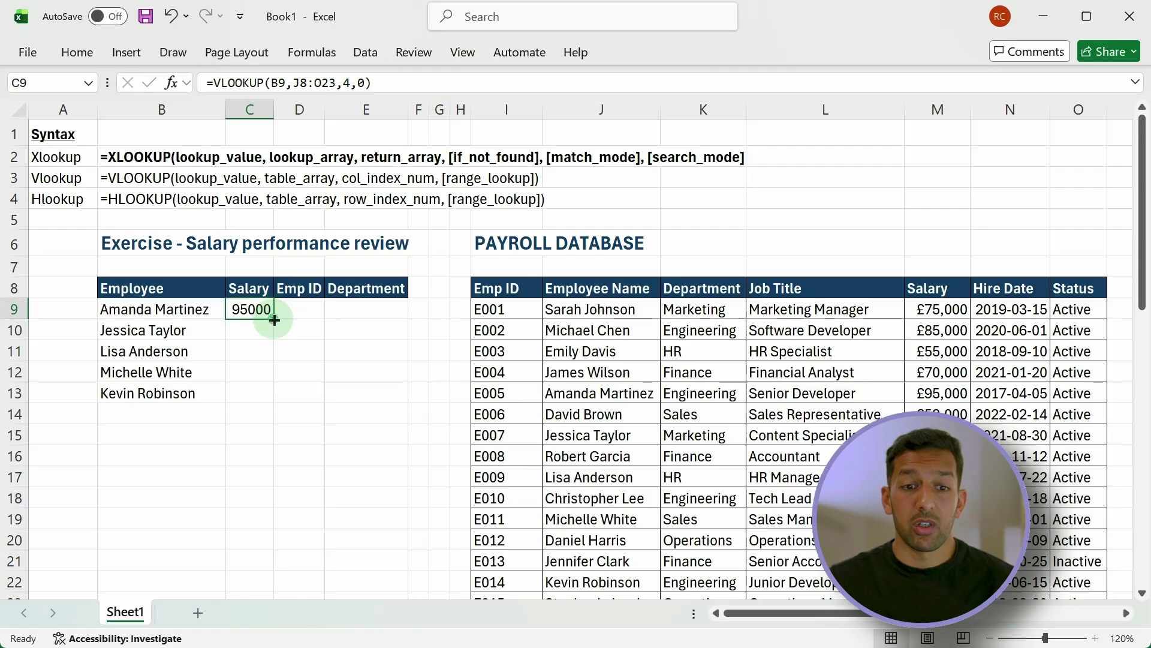
{"action": "left_click", "coordinate": [512, 268]}
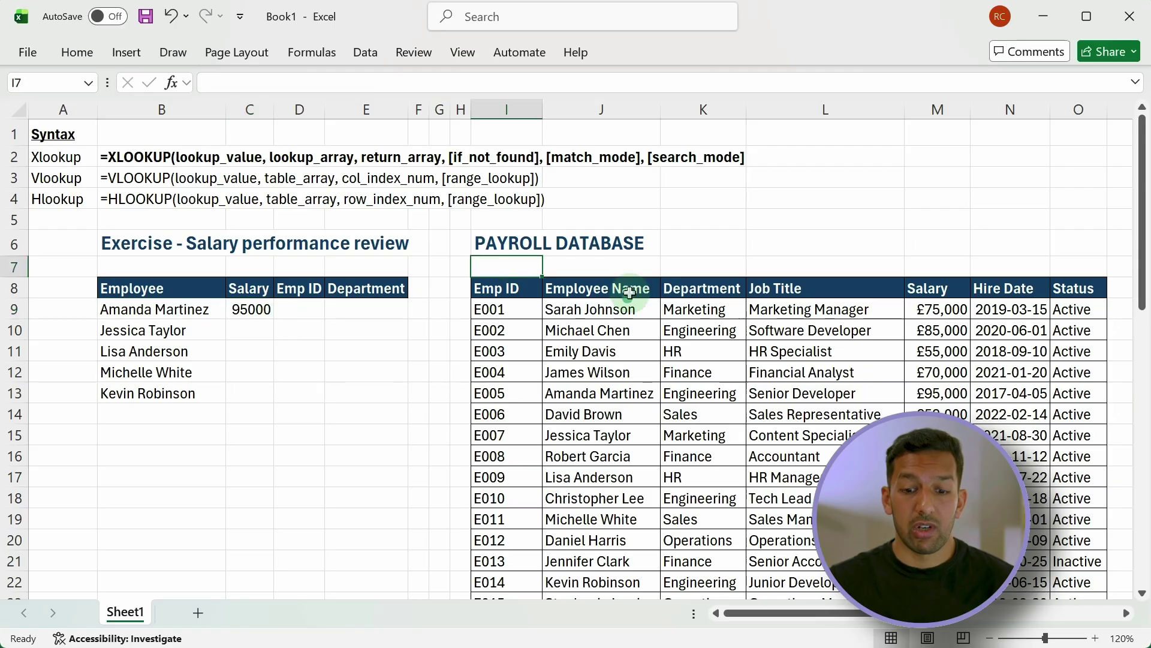
{"action": "type", "text": "1"}
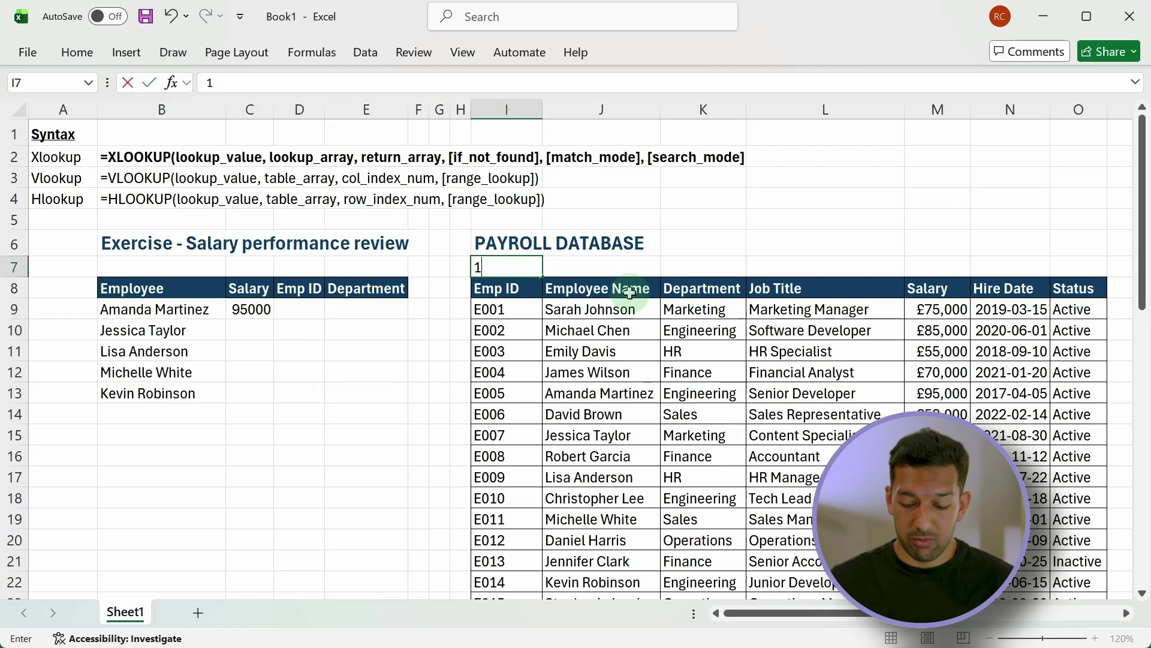
{"action": "key", "text": "Up"}
{"action": "key", "text": "Down"}
{"action": "key", "text": "Right"}
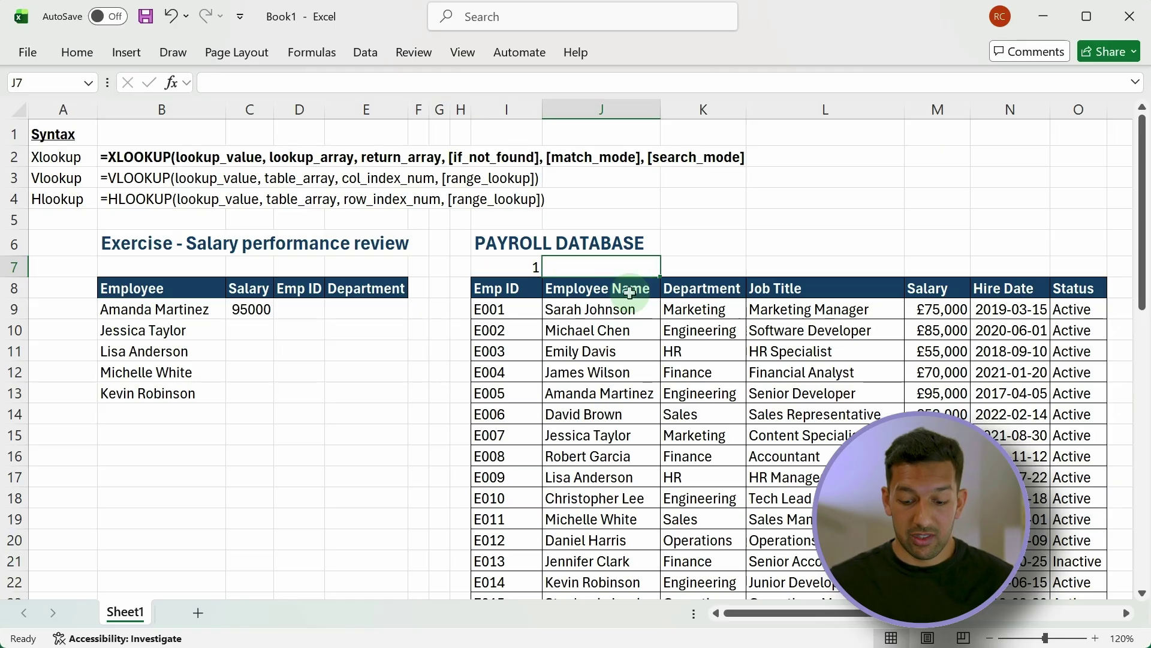
{"action": "key", "text": "Left"}
{"action": "key", "text": "Delete"}
Start numbering the payroll columns above the headers with 1 in J7 and the formula =J7+1 in K7.
{"action": "key", "text": "Right"}
{"action": "type", "text": "1"}
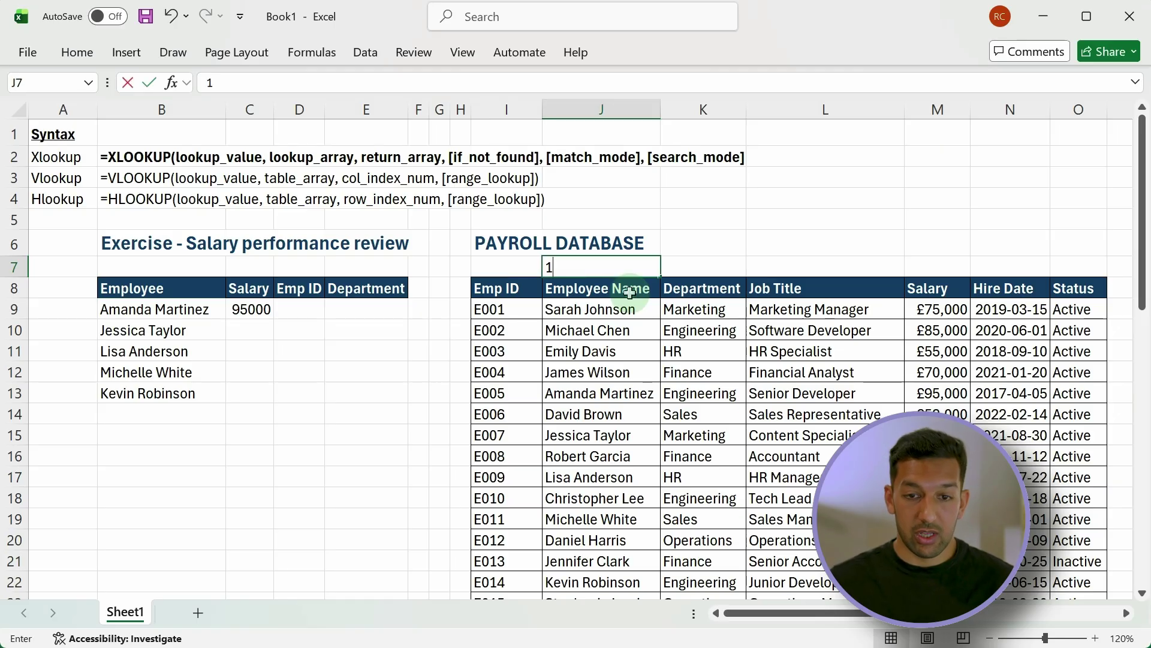
{"action": "key", "text": "Right"}
{"action": "type", "text": "="}
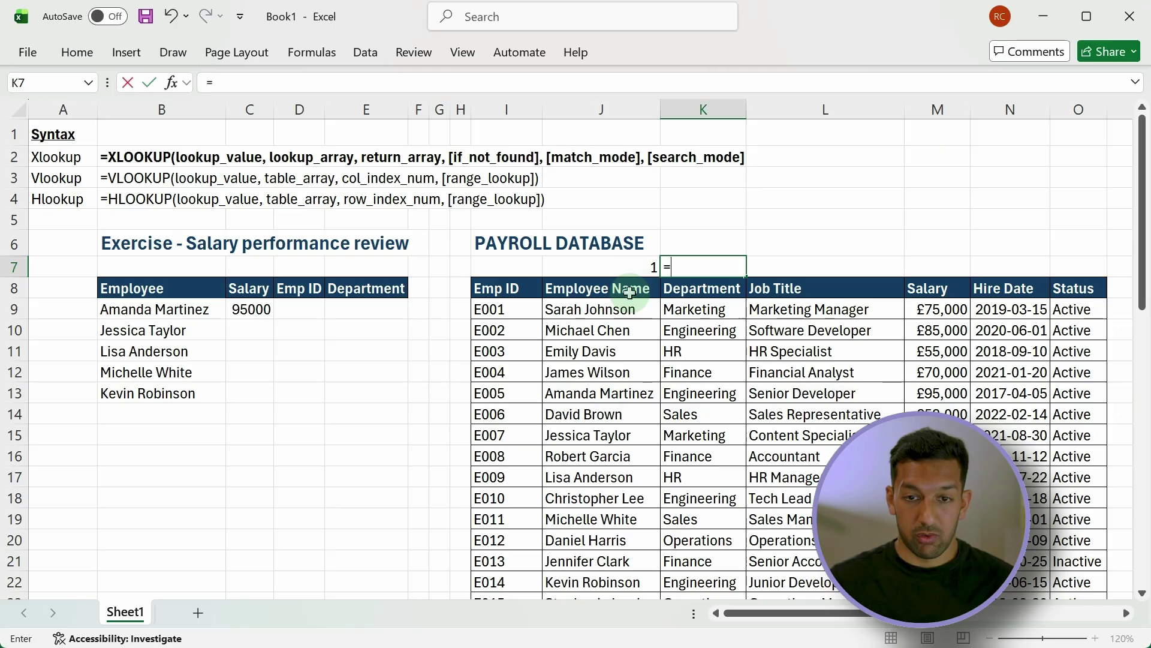
{"action": "key", "text": "Left"}
{"action": "key", "text": "Return"}
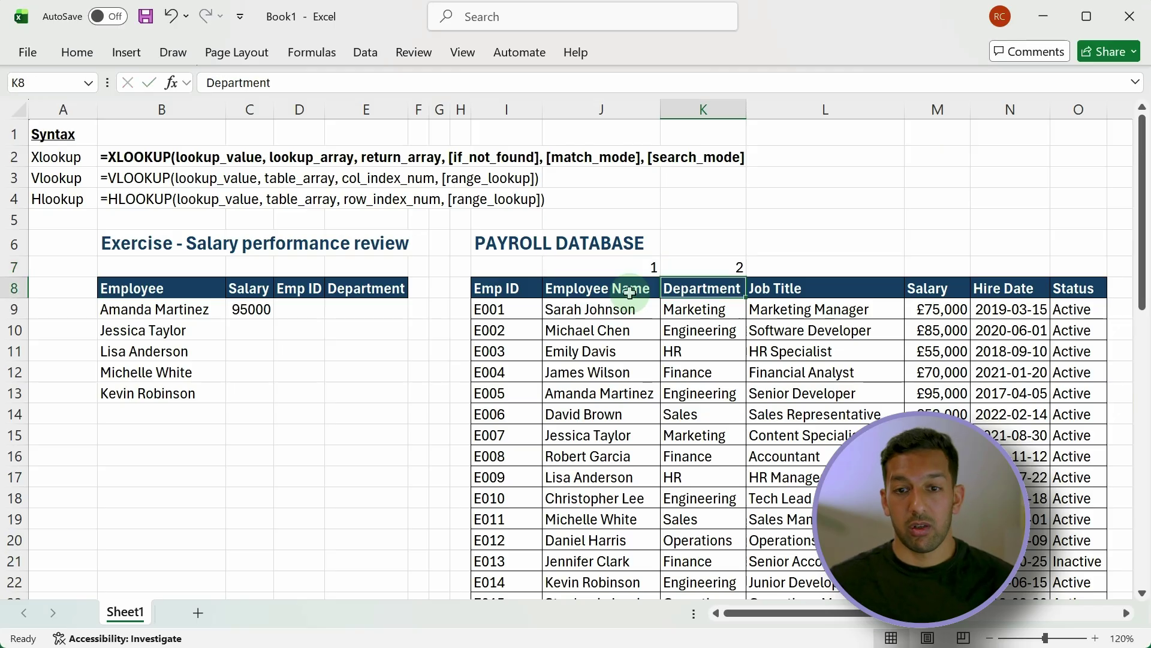
Fill the numbering formula from K7 across to O7, above the Status column.
{"action": "key", "text": "Up"}
{"action": "key", "text": "shift+Right"}
{"action": "key", "text": "shift+Right"}
{"action": "key", "text": "shift+Right"}
{"action": "key", "text": "shift+Right"}
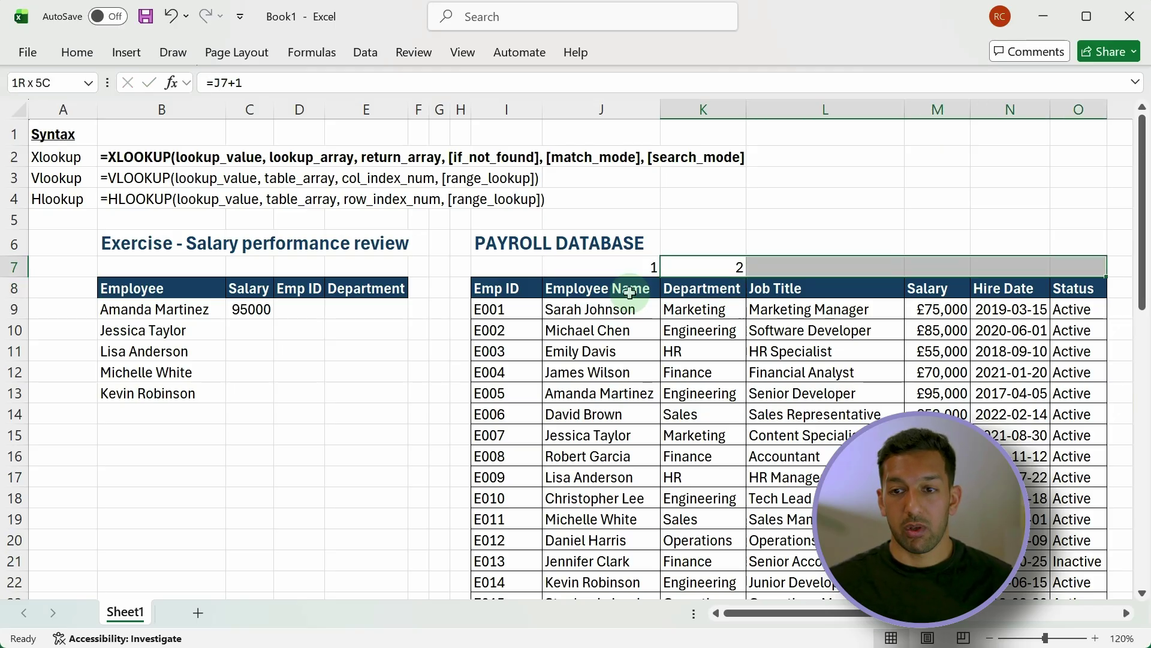
{"action": "key", "text": "ctrl+r"}
{"action": "key", "text": "Left"}
{"action": "key", "text": "Left"}
{"action": "key", "text": "Right"}
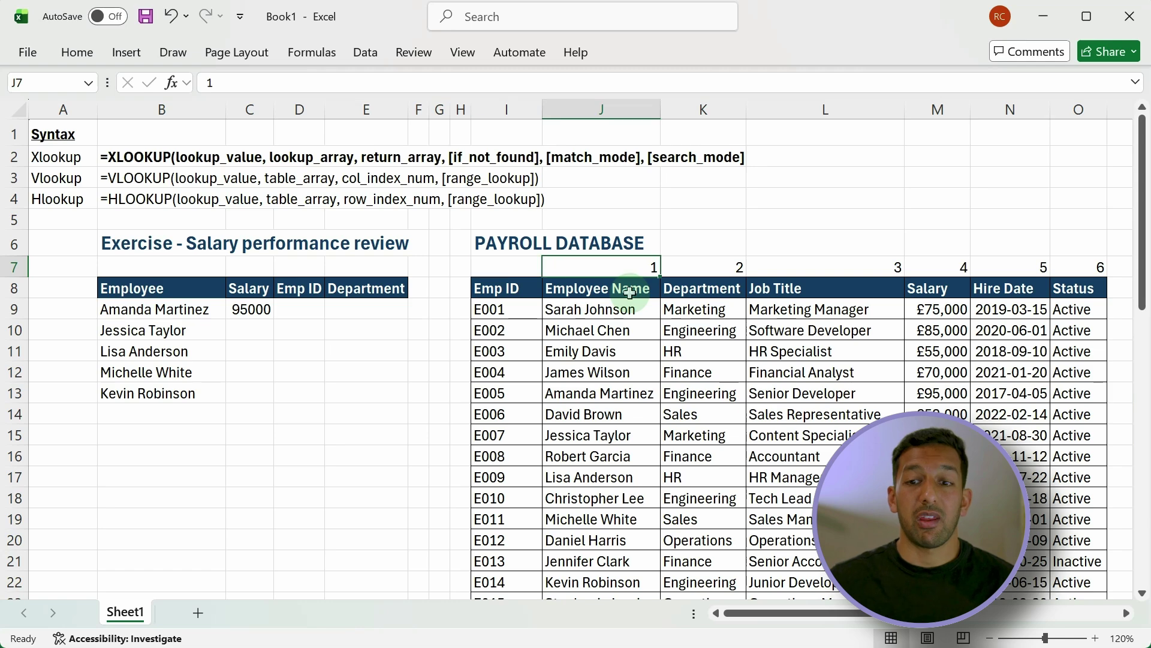
Replace the column index in C9's VLOOKUP with a reference to M7, the helper number above the Salary column.
{"action": "left_click", "coordinate": [249, 309]}
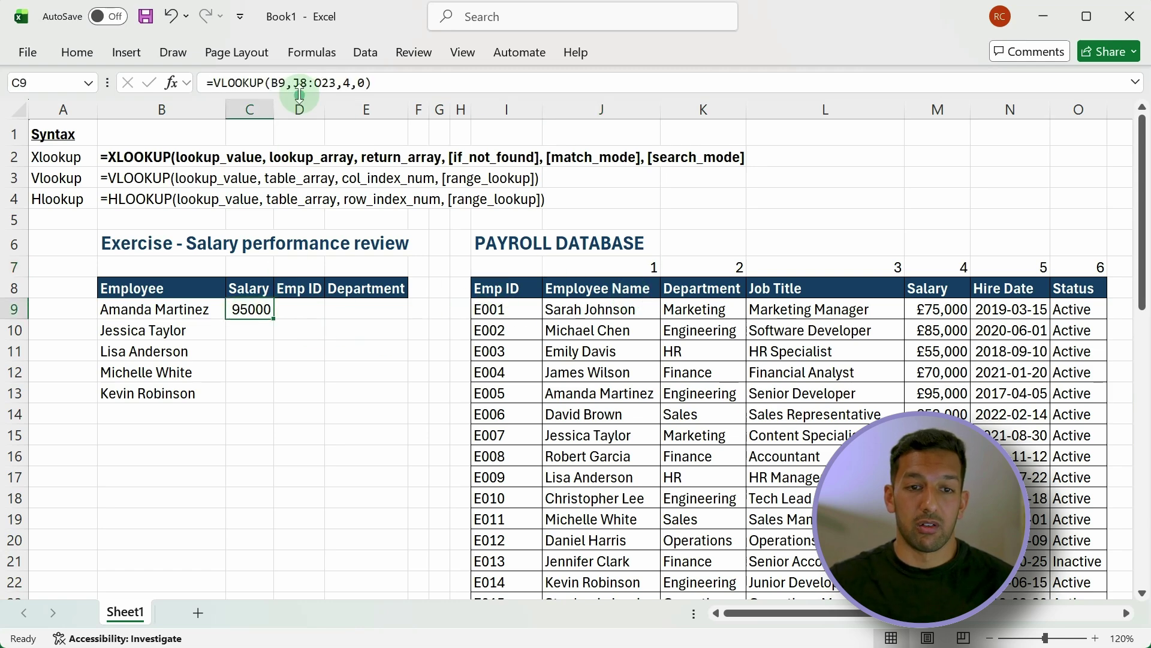
{"action": "left_click", "coordinate": [350, 82]}
{"action": "key", "text": "BackSpace"}
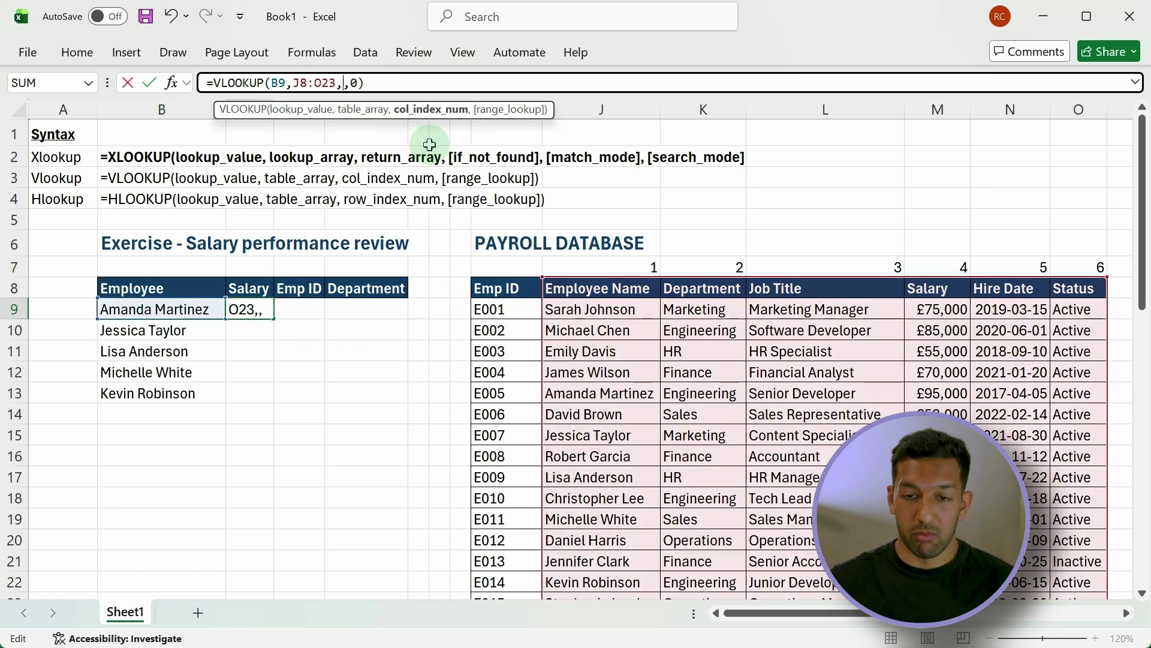
{"action": "left_click", "coordinate": [963, 265]}
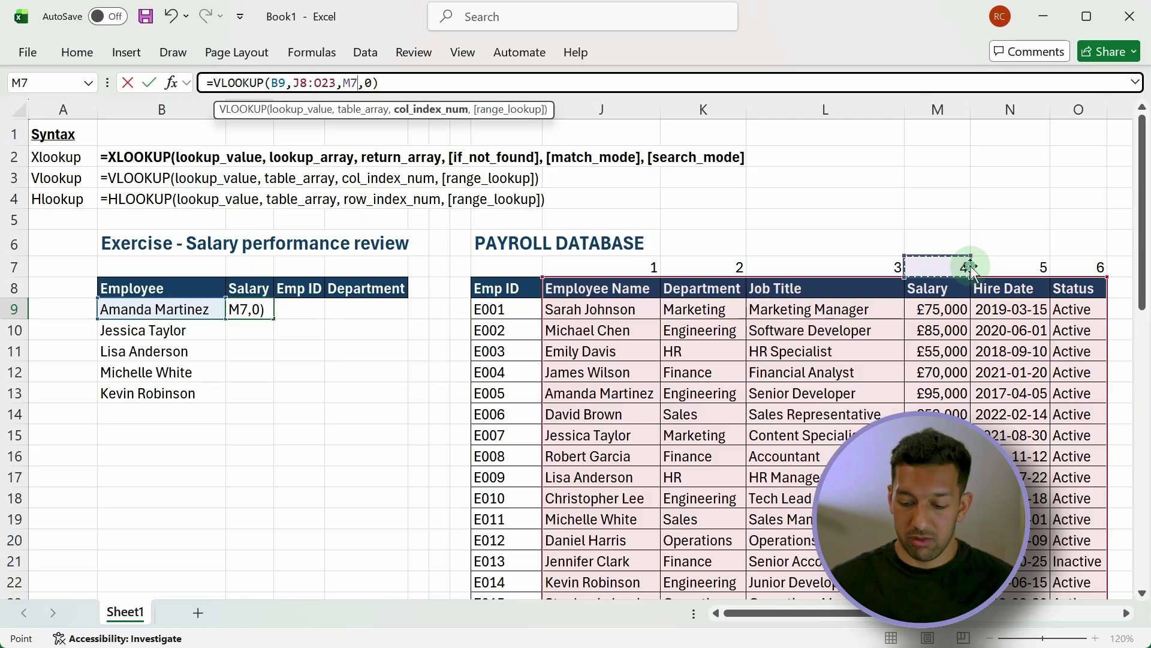
{"action": "key", "text": "Return"}
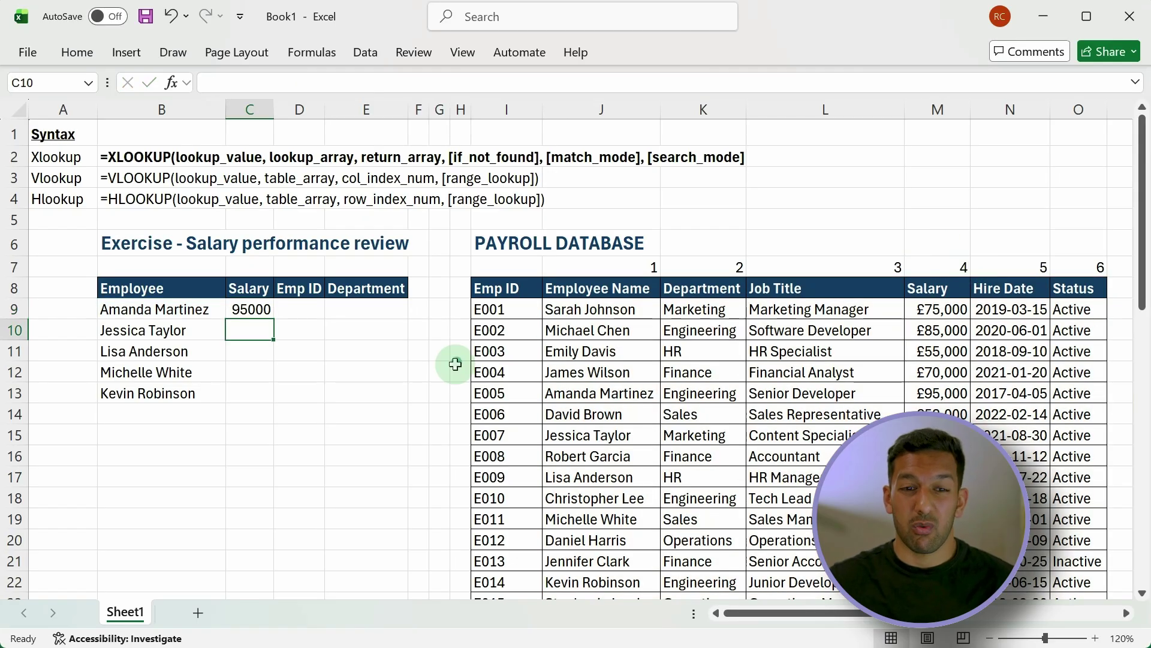
Make the column index and table array references in C9's VLOOKUP absolute, as $M$7 and $J$8:$O$23.
{"action": "left_click", "coordinate": [254, 308]}
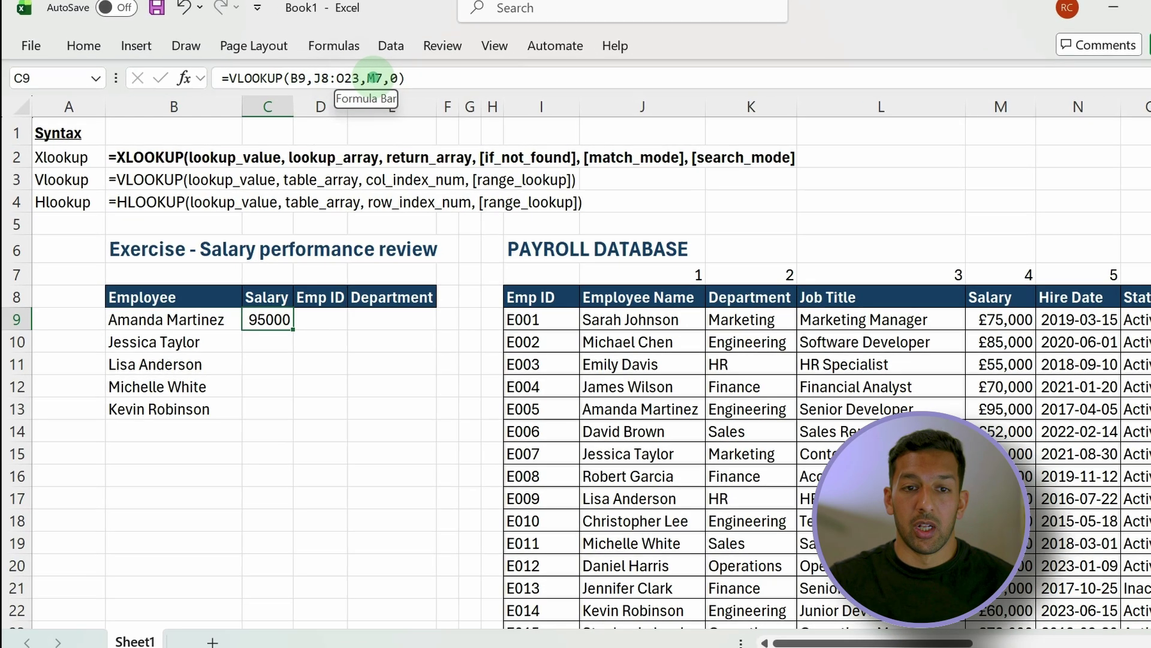
{"action": "left_click", "coordinate": [373, 78]}
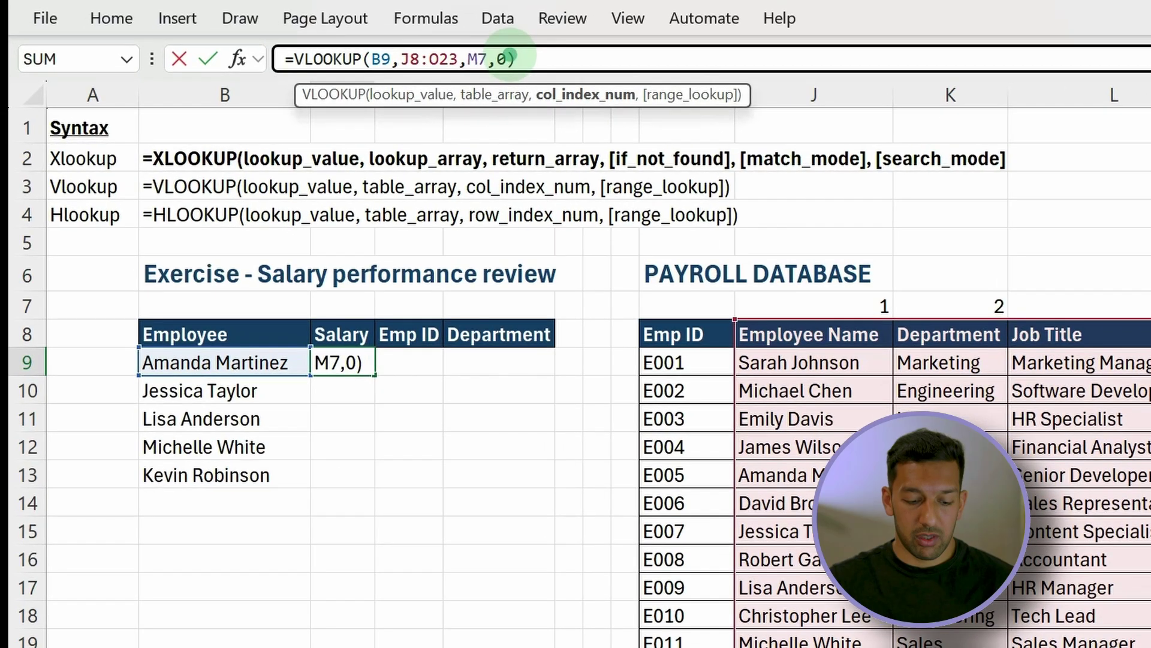
{"action": "key", "text": "F4"}
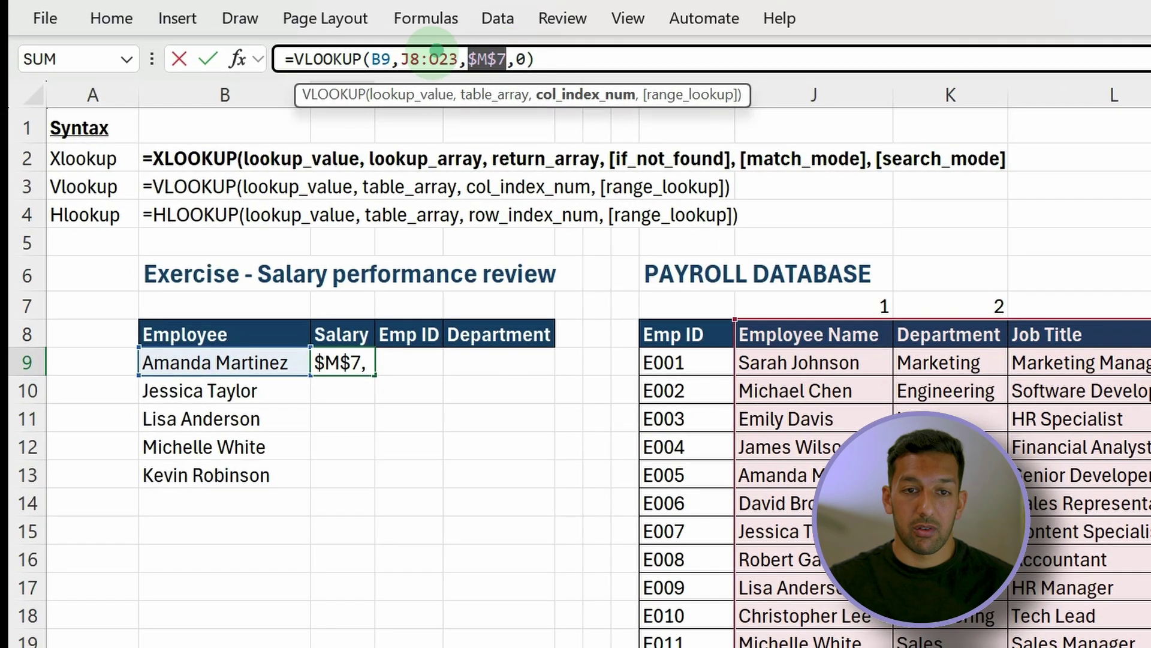
{"action": "key", "text": "F4"}
{"action": "key", "text": "Right"}
{"action": "key", "text": "Right"}
{"action": "key", "text": "Right"}
{"action": "key", "text": "Right"}
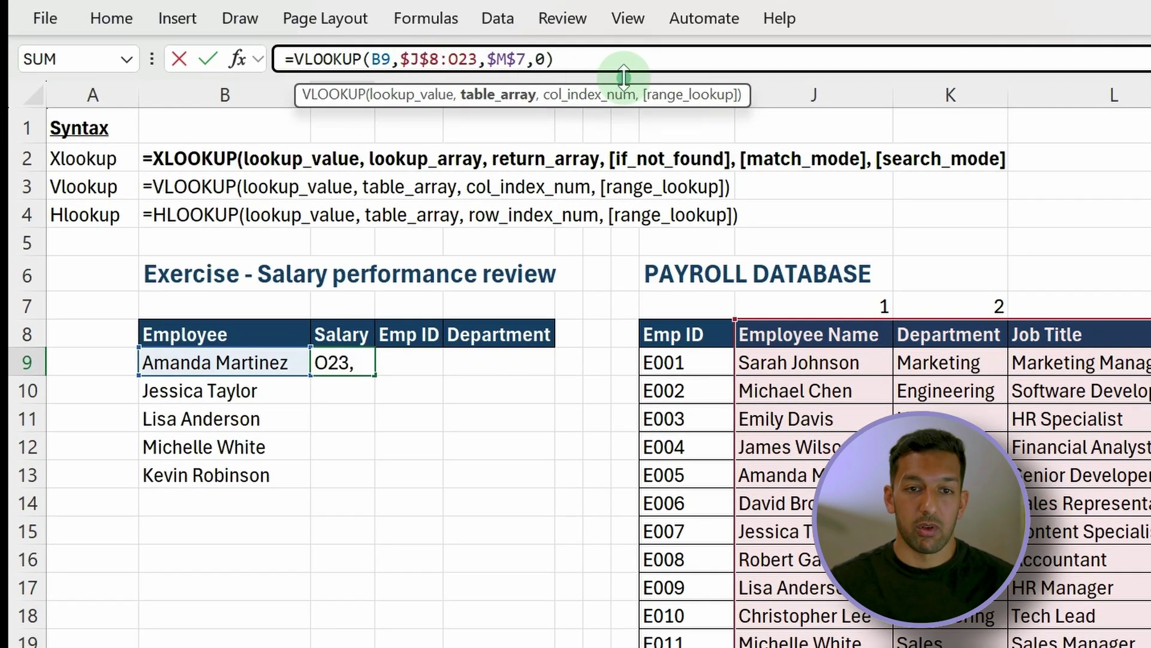
{"action": "key", "text": "F4"}
{"action": "key", "text": "ctrl+Return"}
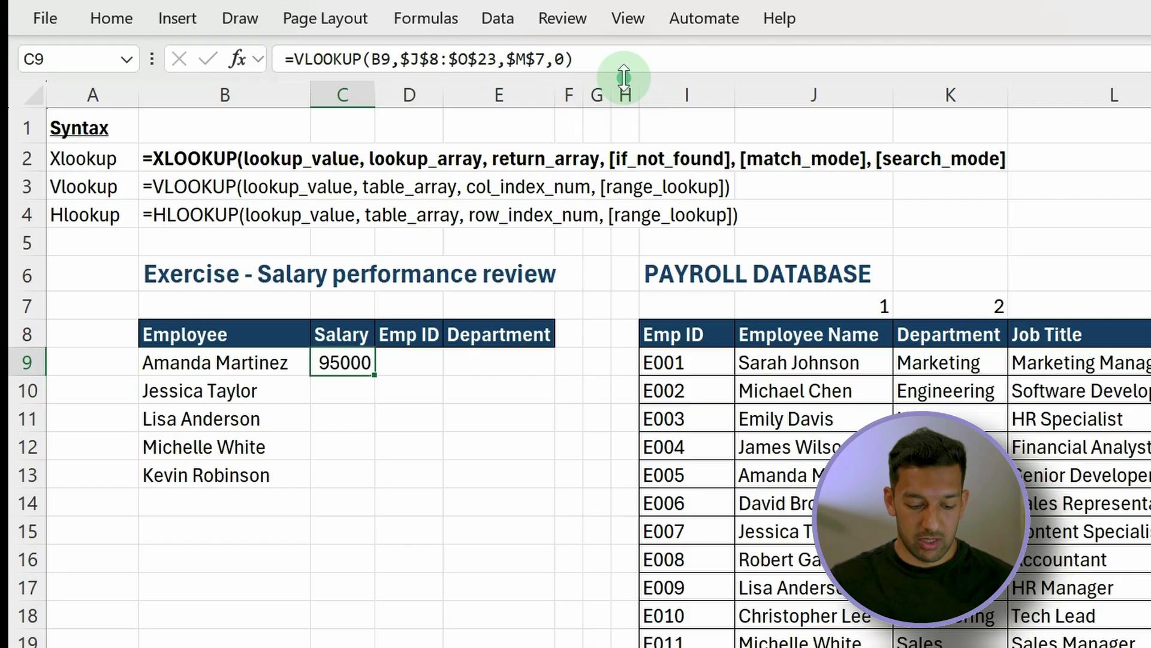
Fill the VLOOKUP formula from C9 down to C13 for the remaining employees.
{"action": "key", "text": "shift+Down"}
{"action": "key", "text": "shift+Down"}
{"action": "key", "text": "shift+Down"}
{"action": "key", "text": "shift+Down"}
{"action": "key", "text": "ctrl+d"}
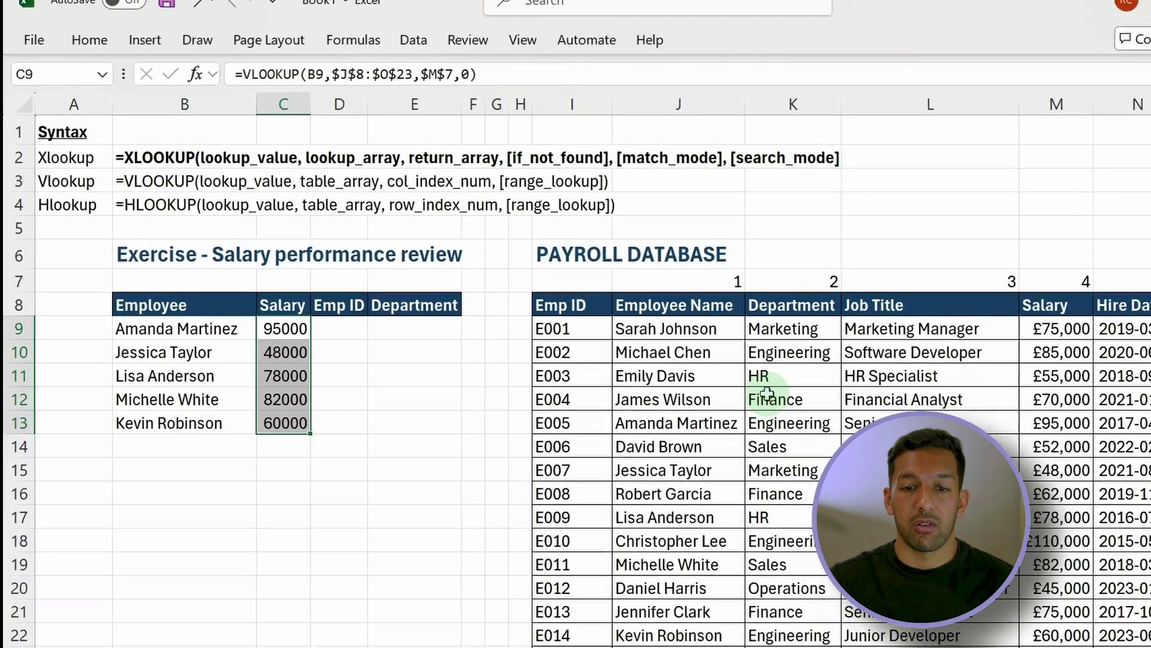
{"action": "left_click", "coordinate": [923, 446]}
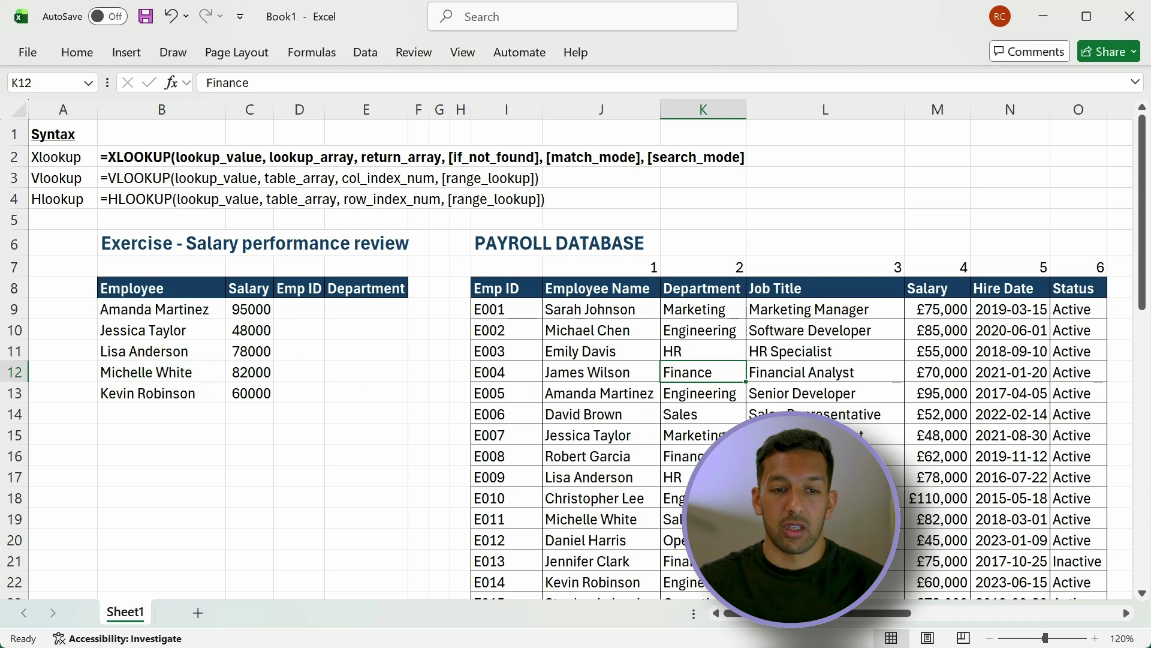
{"action": "left_click", "coordinate": [403, 495]}
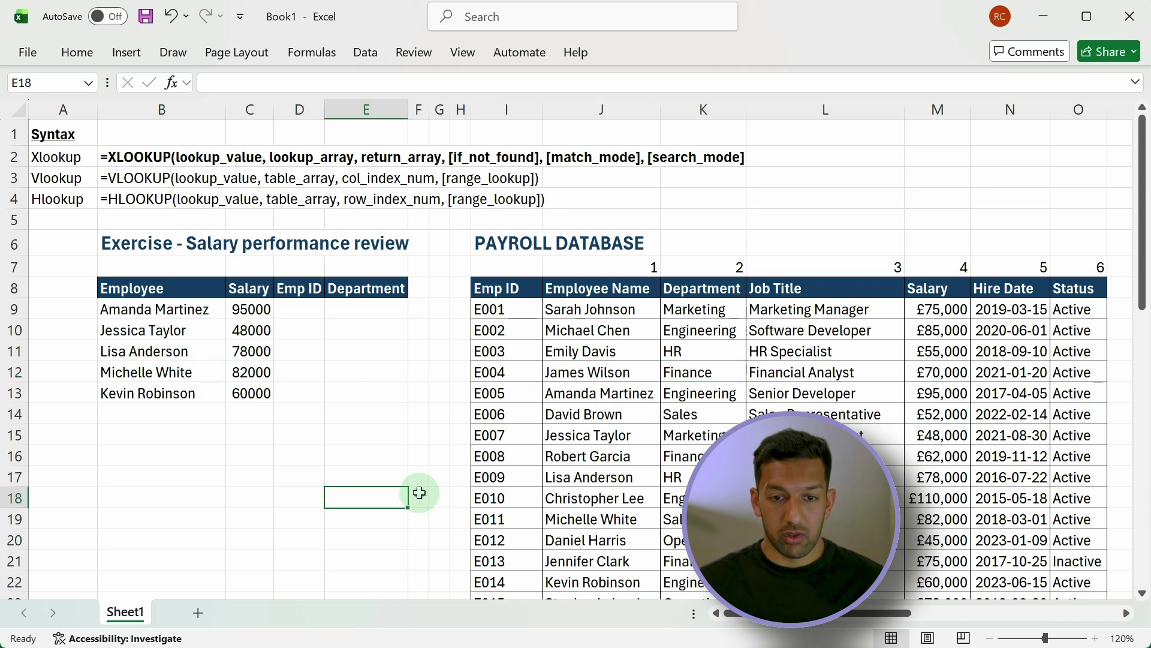
{"action": "key", "text": "Left"}
{"action": "key", "text": "Up"}
{"action": "key", "text": "Up"}
{"action": "key", "text": "Up"}
{"action": "key", "text": "Up"}
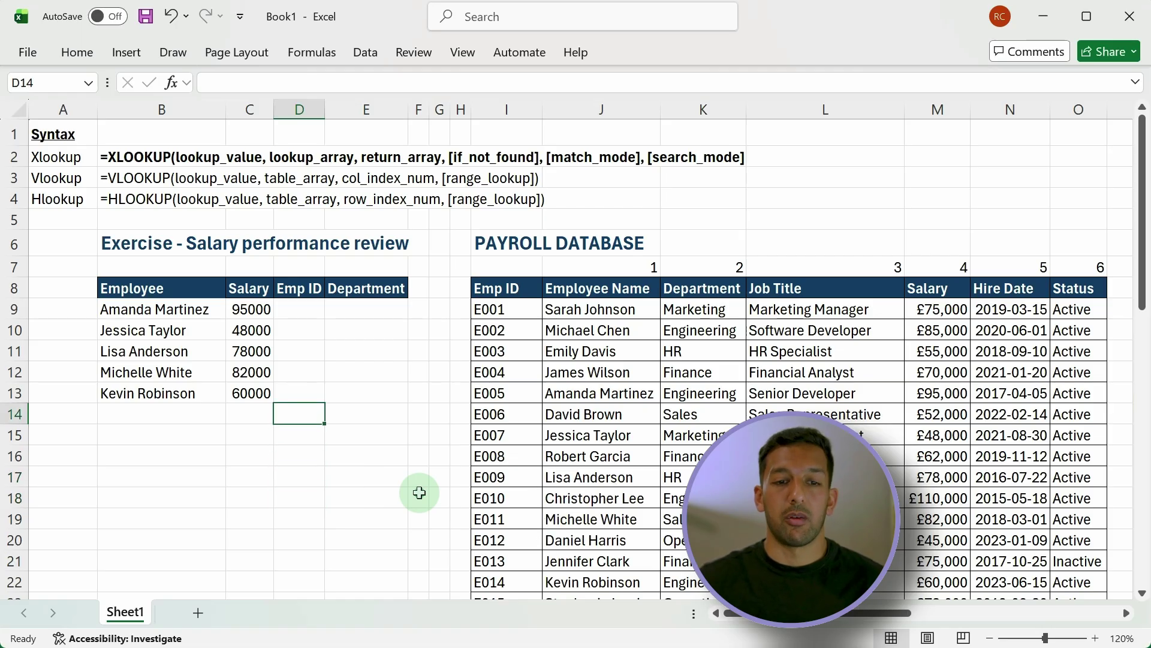
{"action": "scroll", "coordinate": [314, 474], "scroll_direction": "up", "scroll_amount": 2}
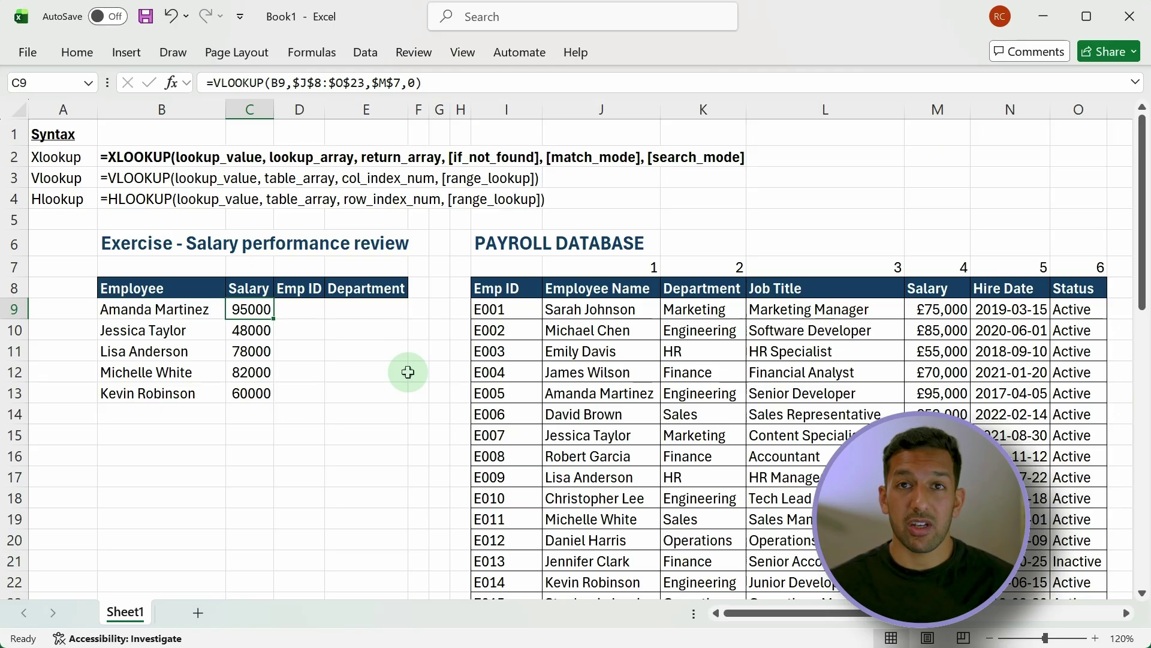
Review the ranges referenced by C9's VLOOKUP and the position of the Emp ID column relative to Employee Name in the payroll database.
{"action": "key", "text": "F2"}
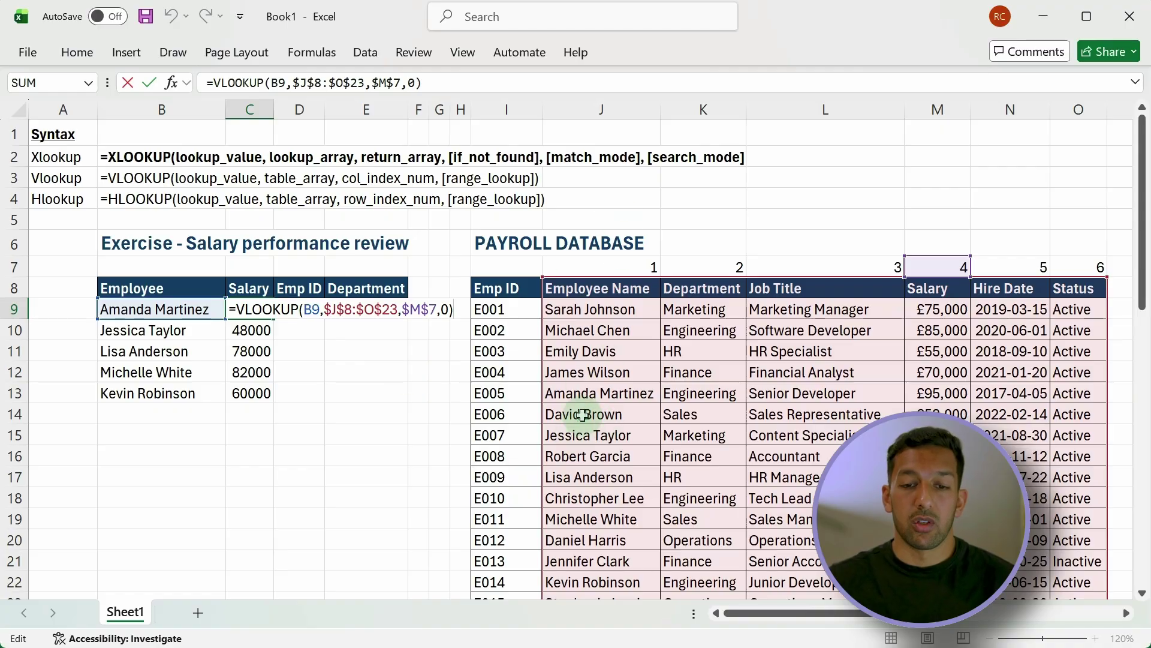
{"action": "key", "text": "Escape"}
{"action": "left_click_drag", "start_coordinate": [515, 291], "coordinate": [600, 561]}
{"action": "scroll", "coordinate": [602, 555], "scroll_direction": "down", "scroll_amount": 2}
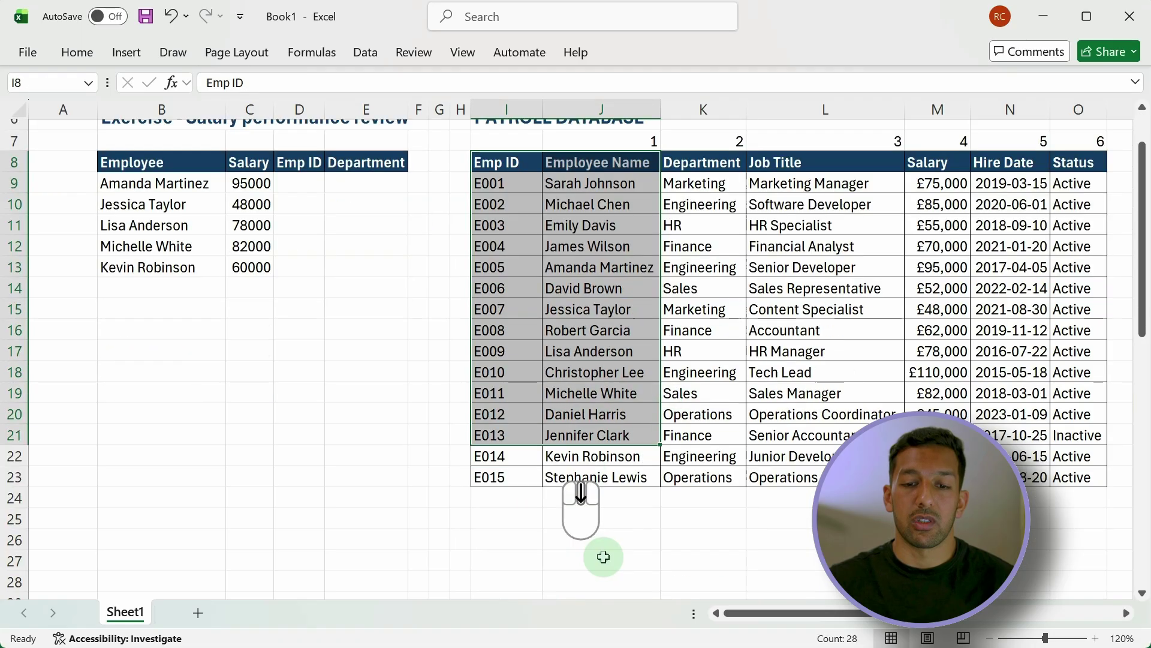
{"action": "left_click_drag", "start_coordinate": [601, 474], "coordinate": [498, 165]}
{"action": "scroll", "coordinate": [619, 375], "scroll_direction": "up", "scroll_amount": 2}
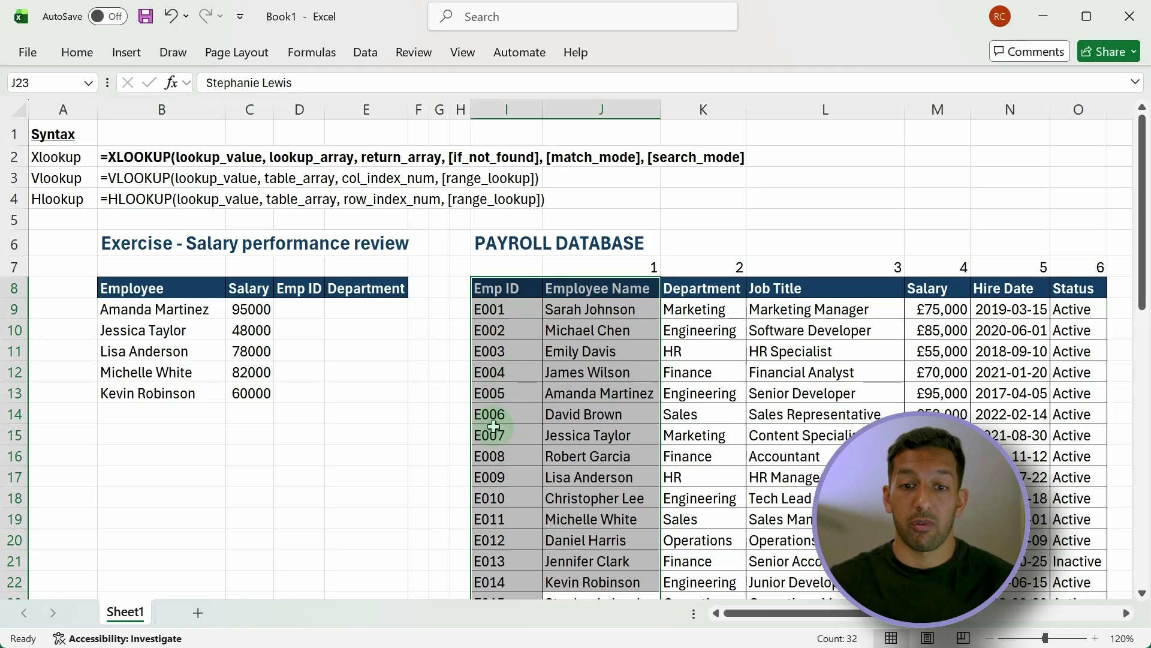
{"action": "left_click", "coordinate": [508, 391]}
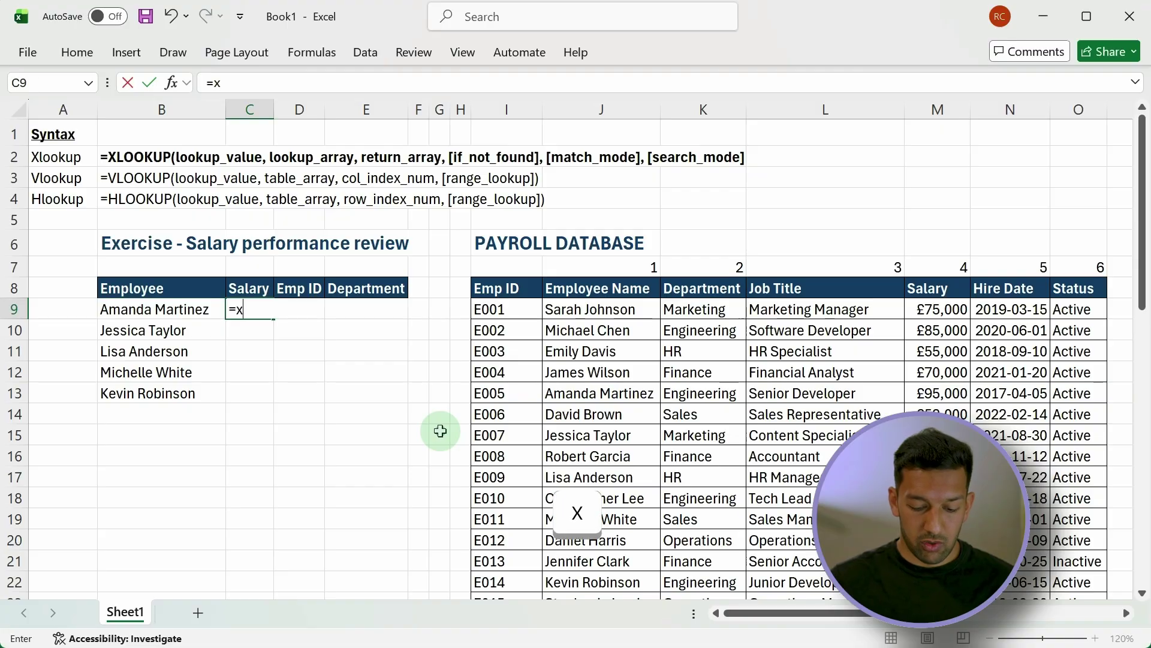
Start an XLOOKUP formula in C9 with B9 as the lookup value and the Employee Name column J8:J23 as the lookup array.
{"action": "type", "text": "lookup("}
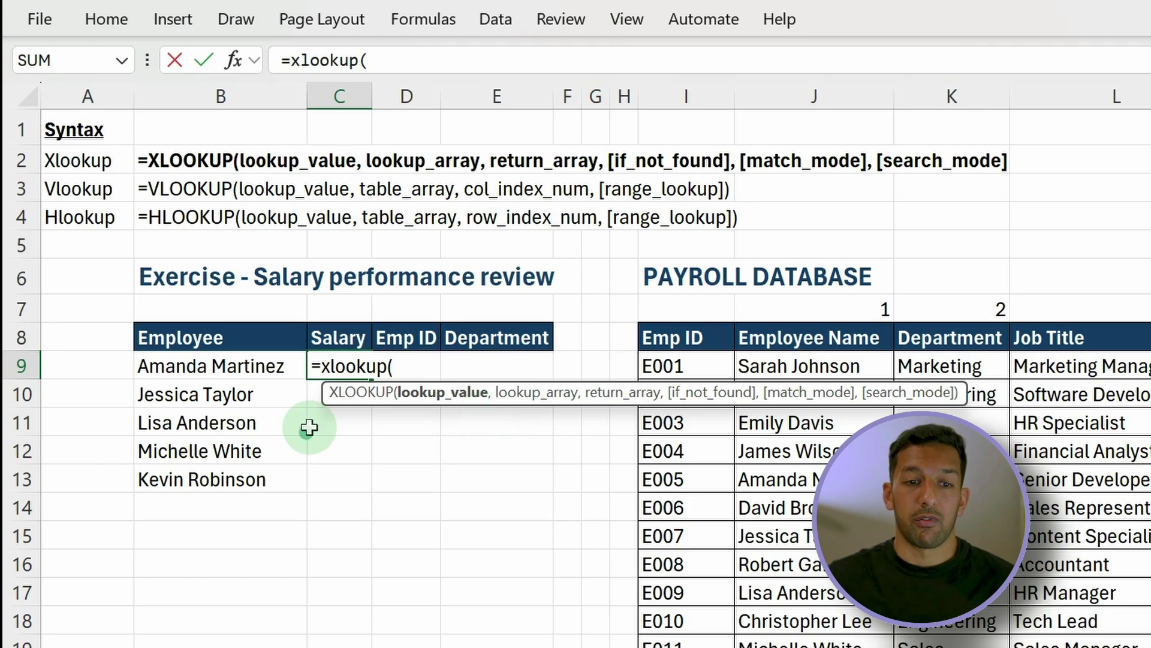
{"action": "left_click", "coordinate": [273, 365]}
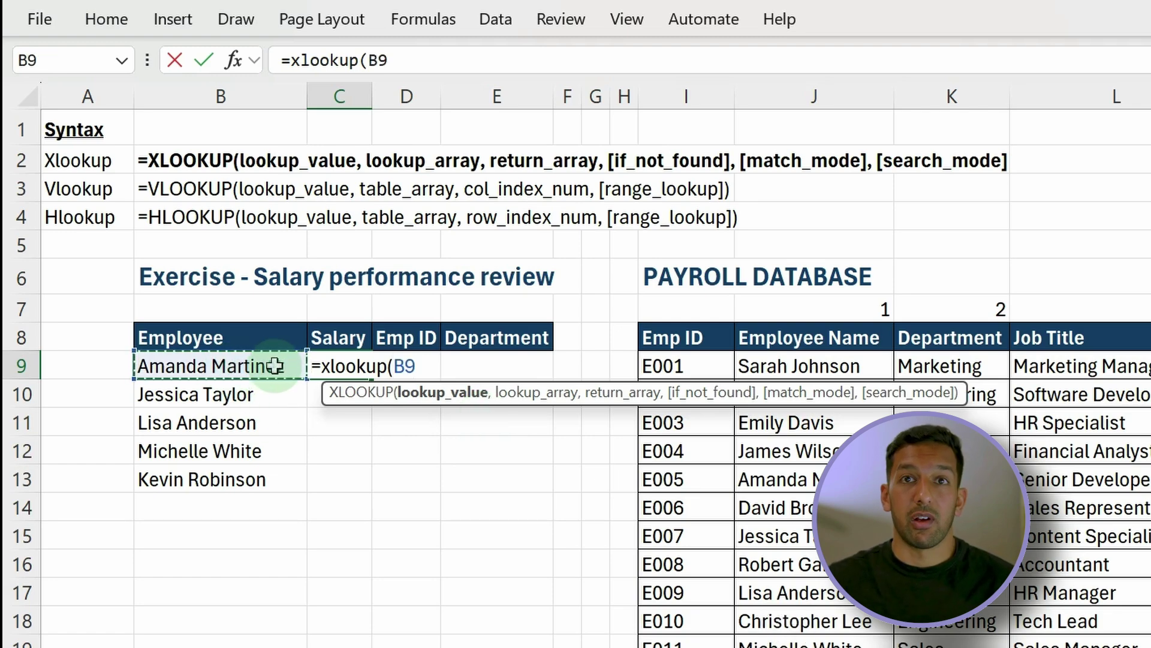
{"action": "type", "text": ","}
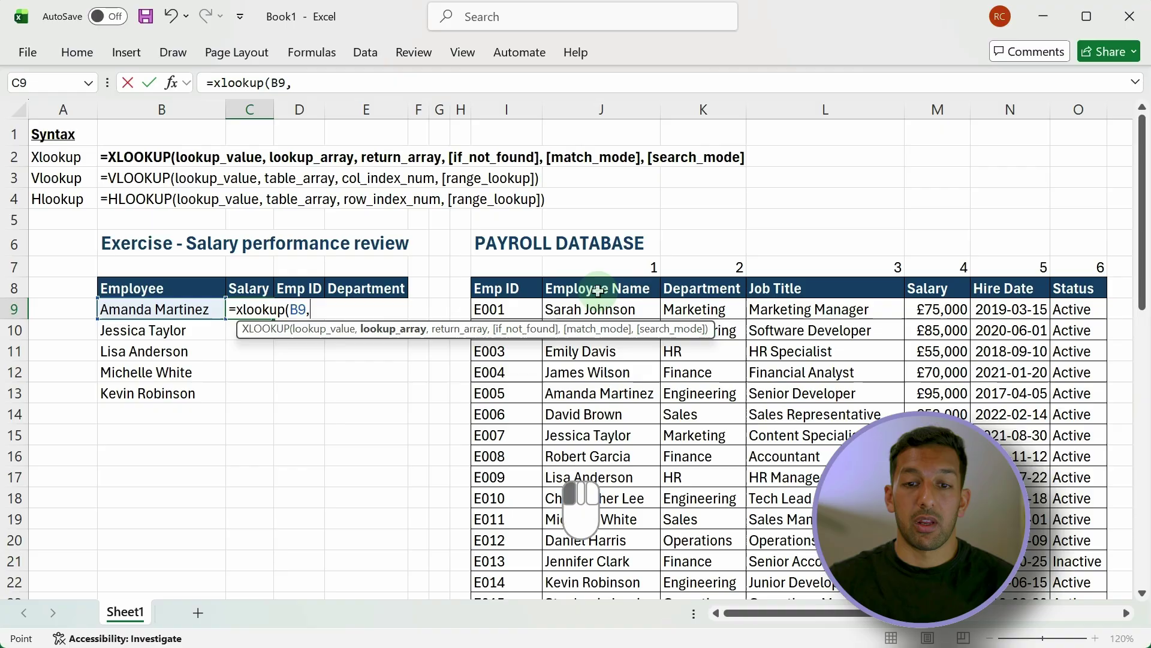
{"action": "left_click", "coordinate": [598, 292]}
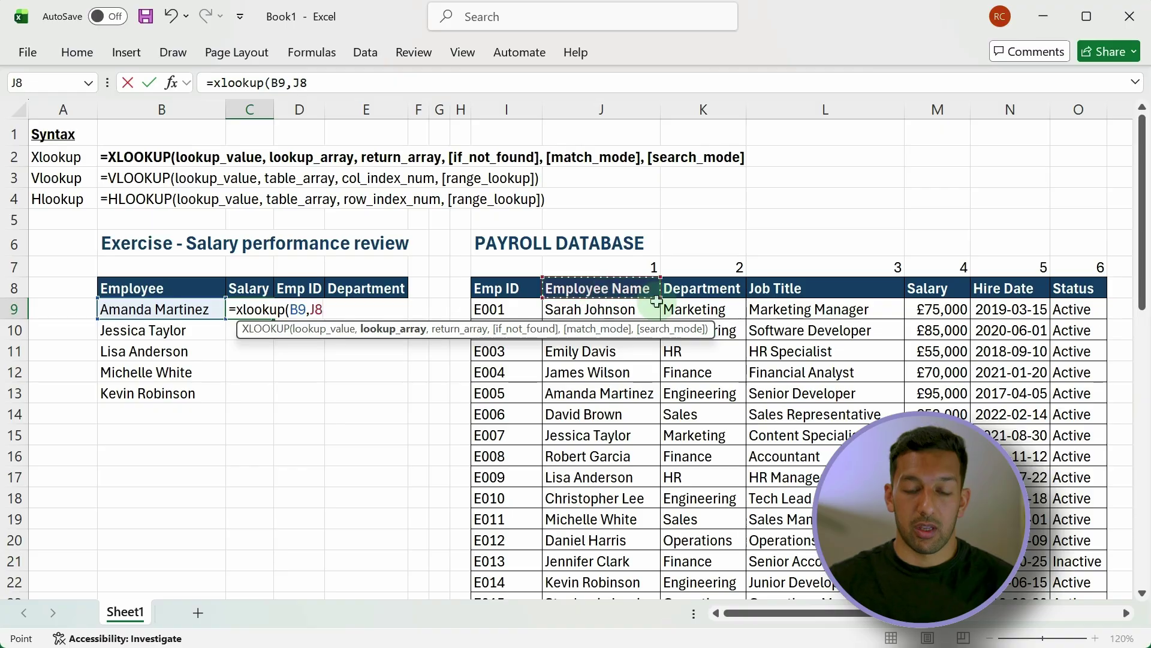
{"action": "key", "text": "ctrl+shift+Down"}
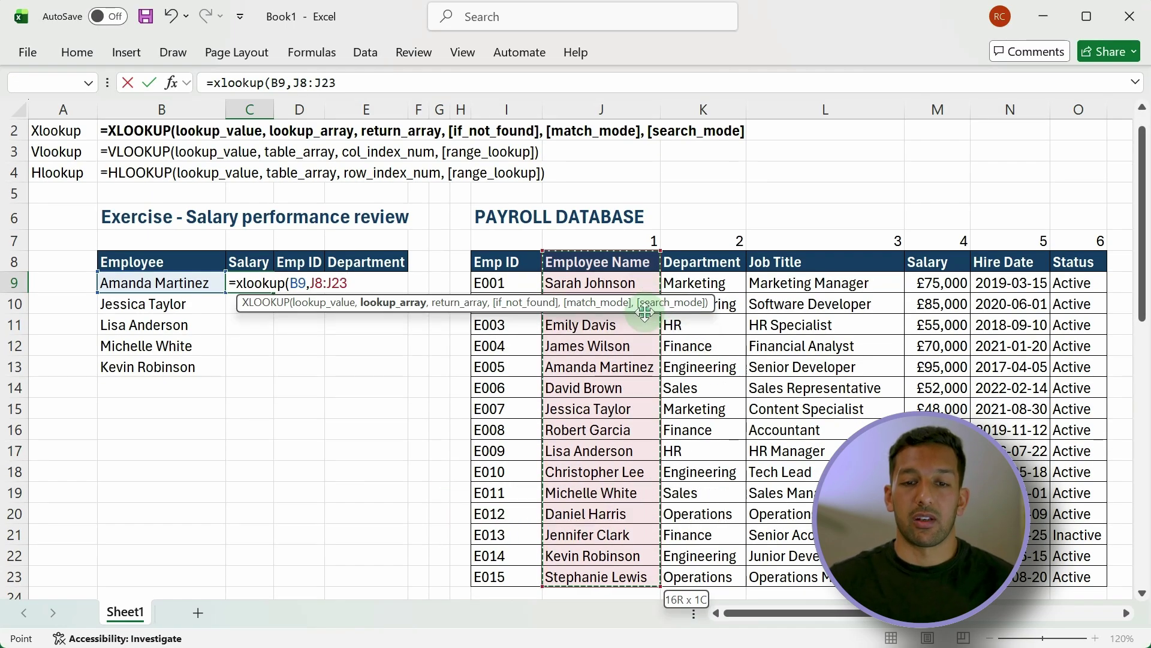
{"action": "type", "text": ","}
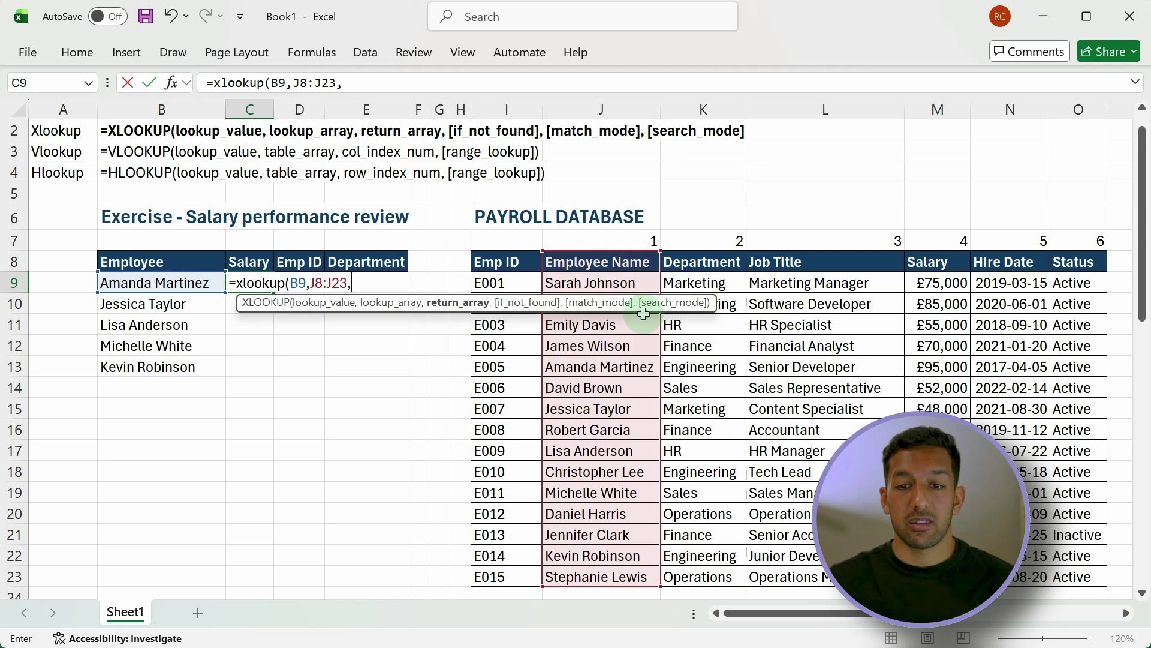
Set the XLOOKUP return array to M8:M23, the Salary column including its header, after trying M7:M23.
{"action": "left_click", "coordinate": [951, 264]}
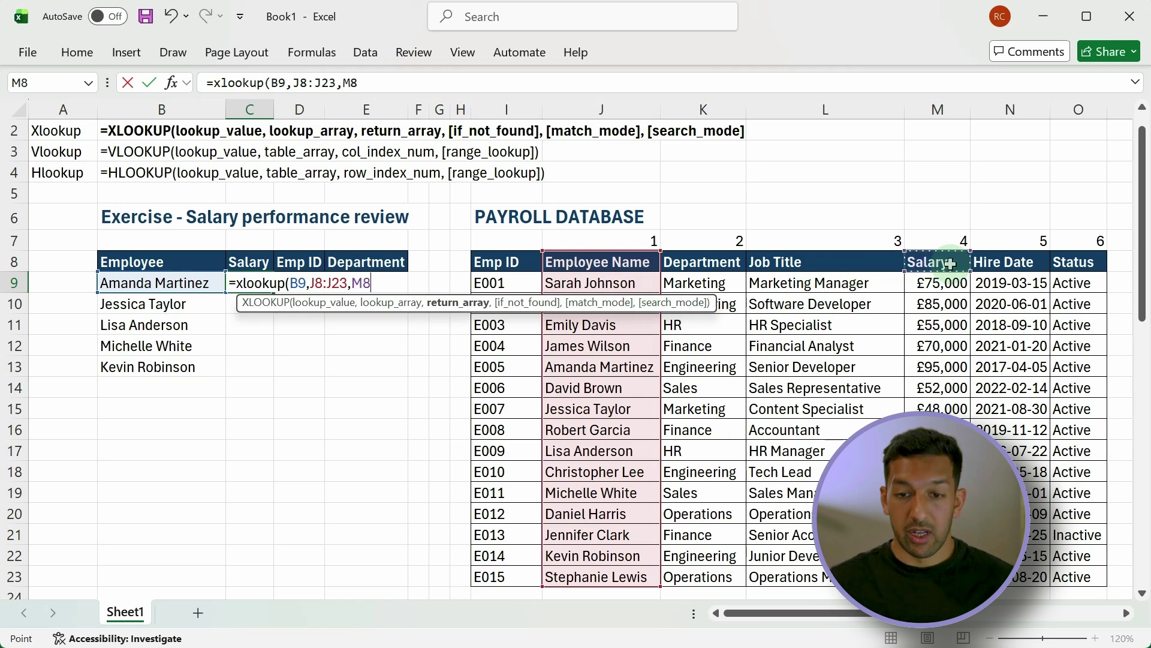
{"action": "key", "text": "ctrl+shift+Down"}
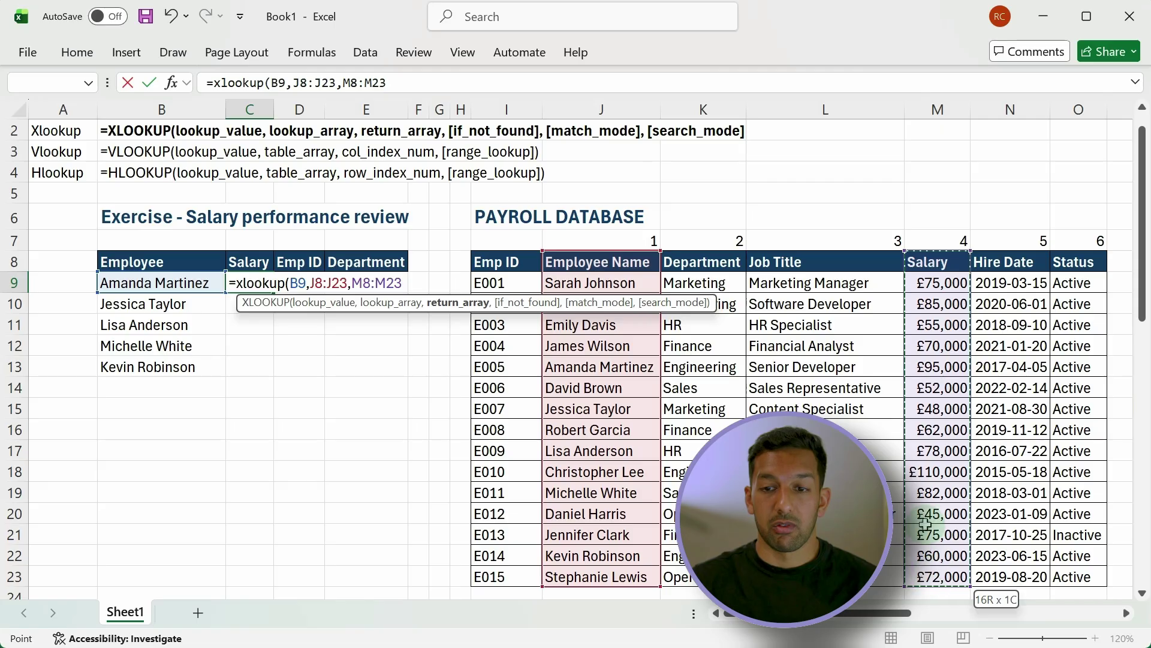
{"action": "left_click_drag", "start_coordinate": [925, 241], "coordinate": [944, 567]}
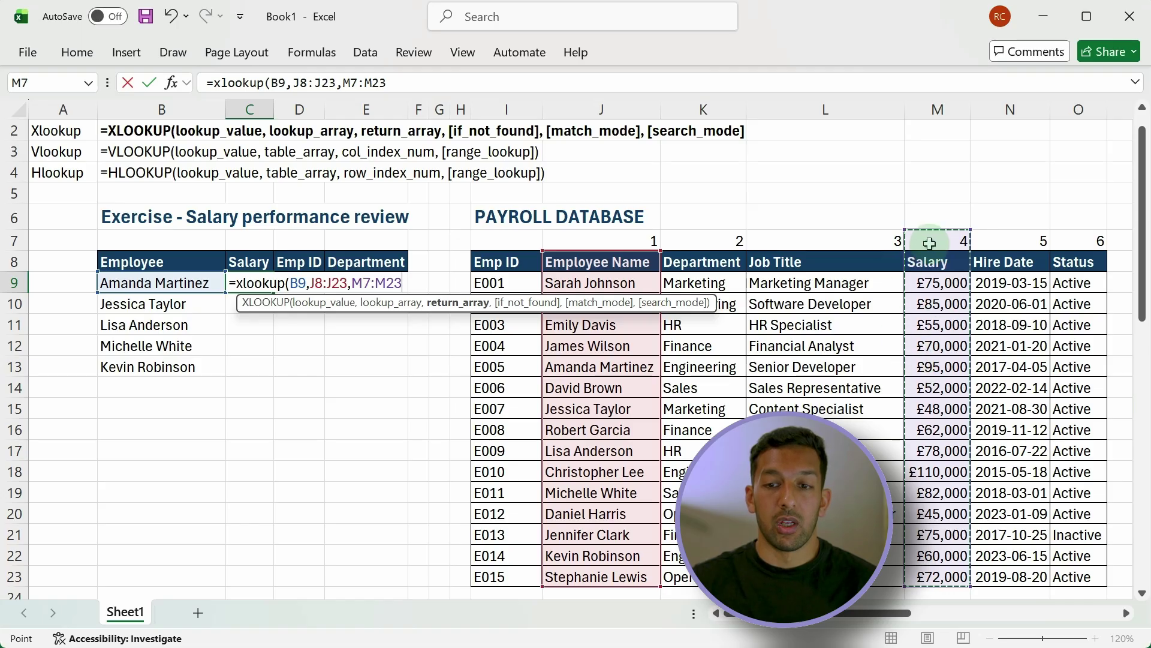
{"action": "left_click_drag", "start_coordinate": [928, 256], "coordinate": [912, 584]}
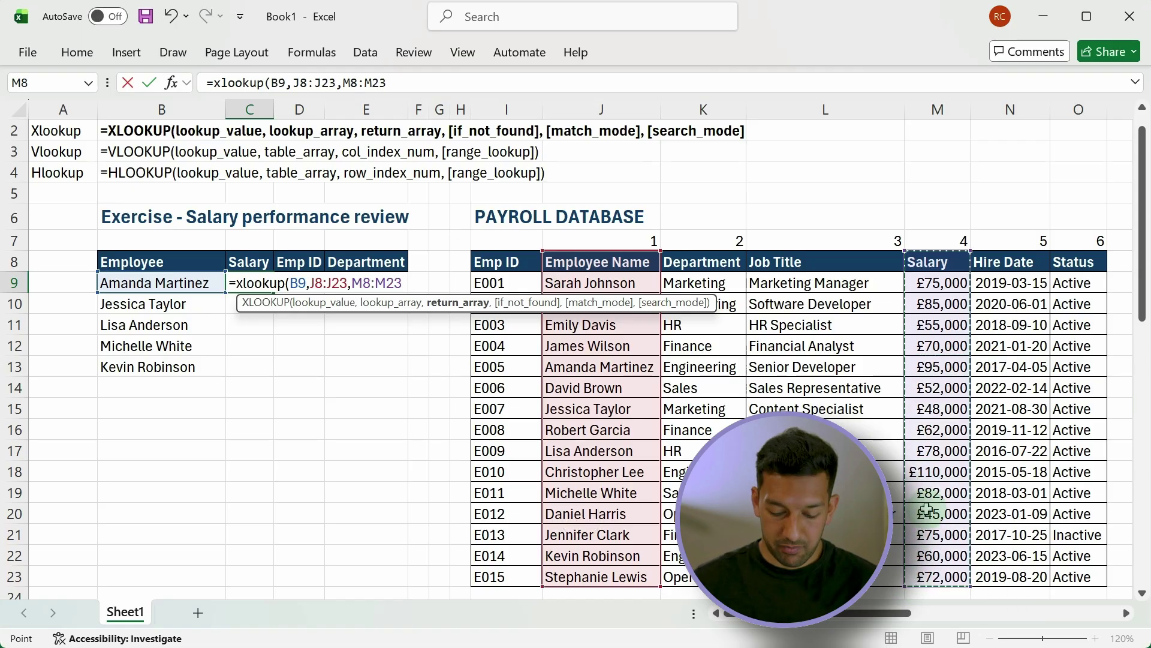
Complete the XLOOKUP in C9 with an empty string "" for if_not_found and 0 for an exact match.
{"action": "type", "text": ","}
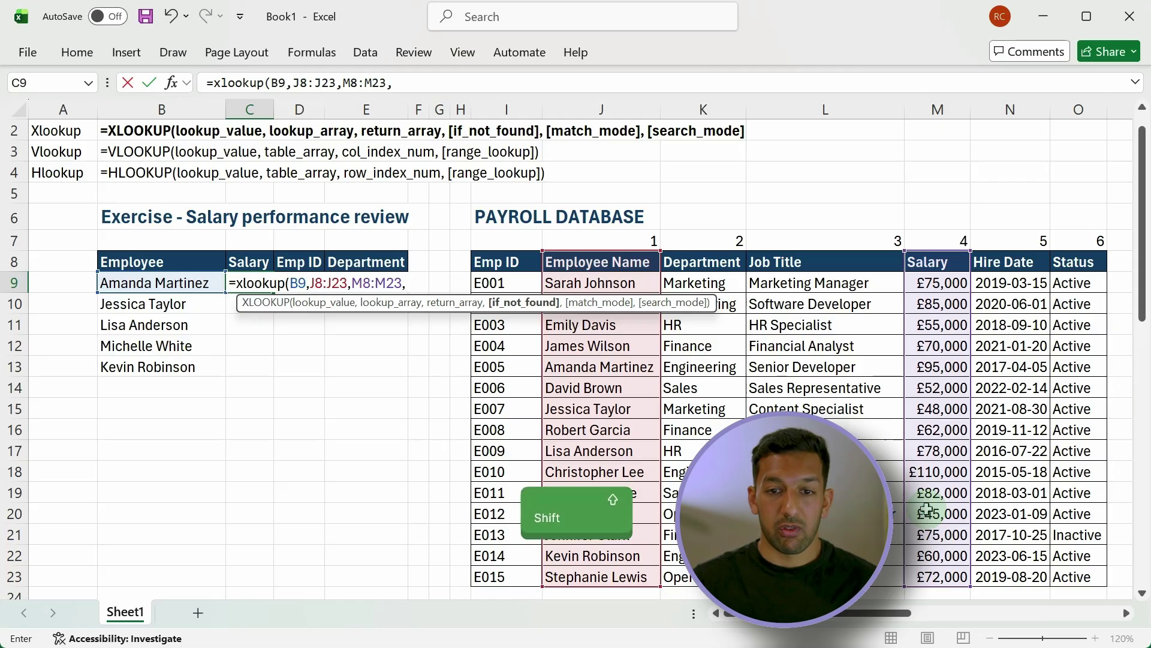
{"action": "key", "text": "BackSpace"}
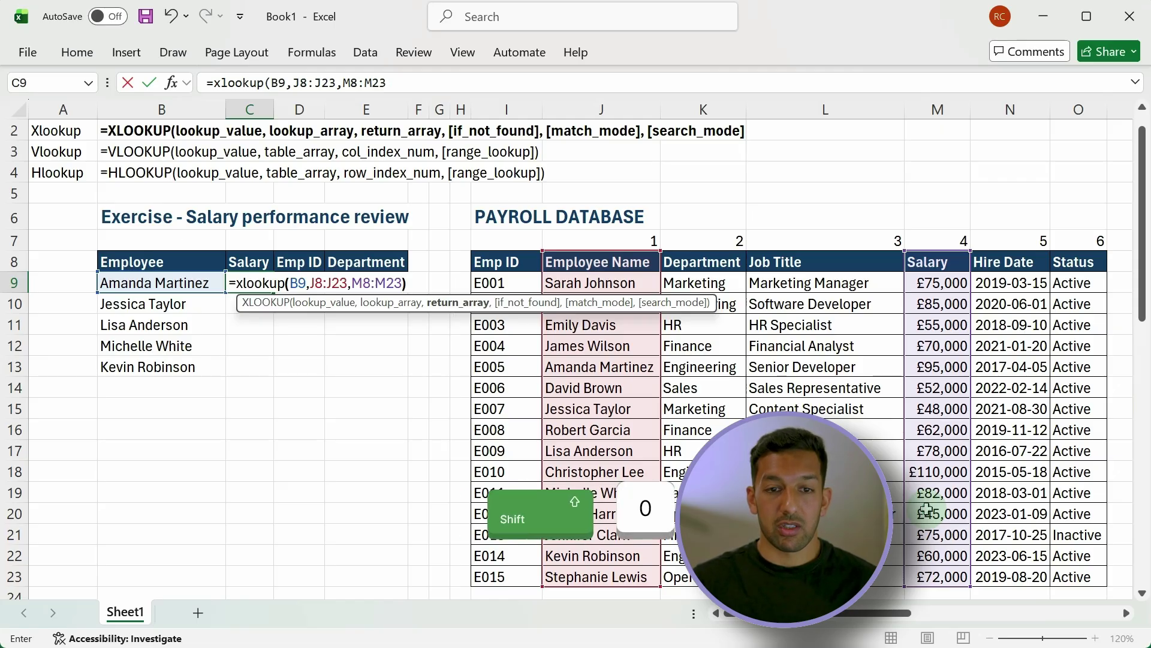
{"action": "type", "text": ")"}
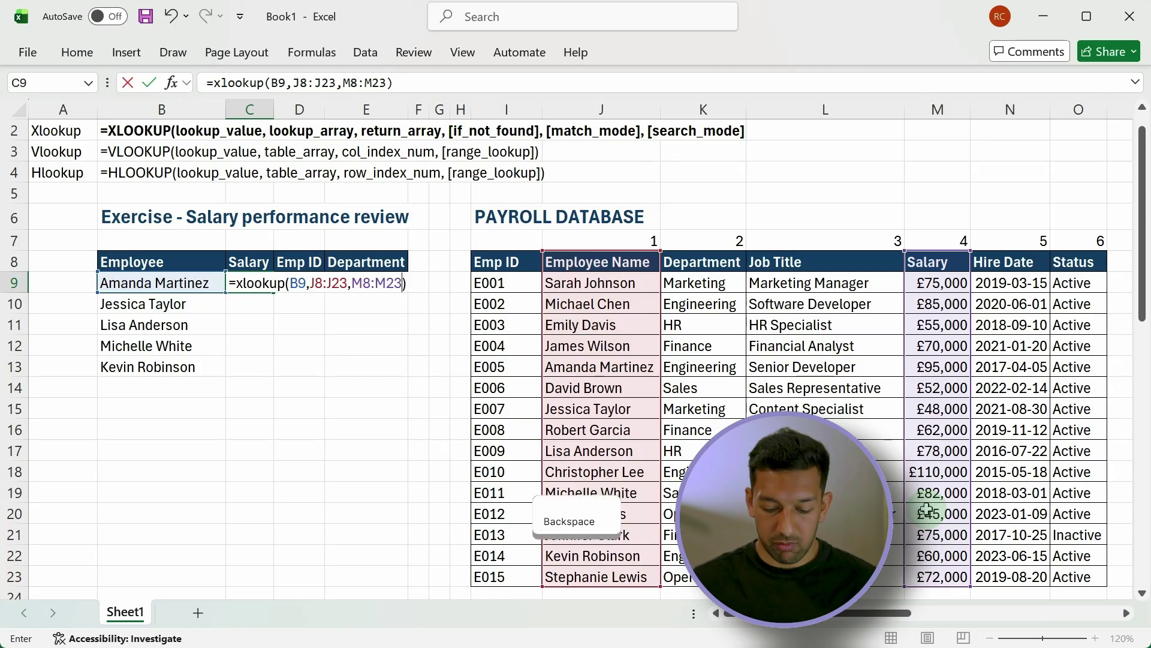
{"action": "key", "text": "BackSpace"}
{"action": "type", "text": ","}
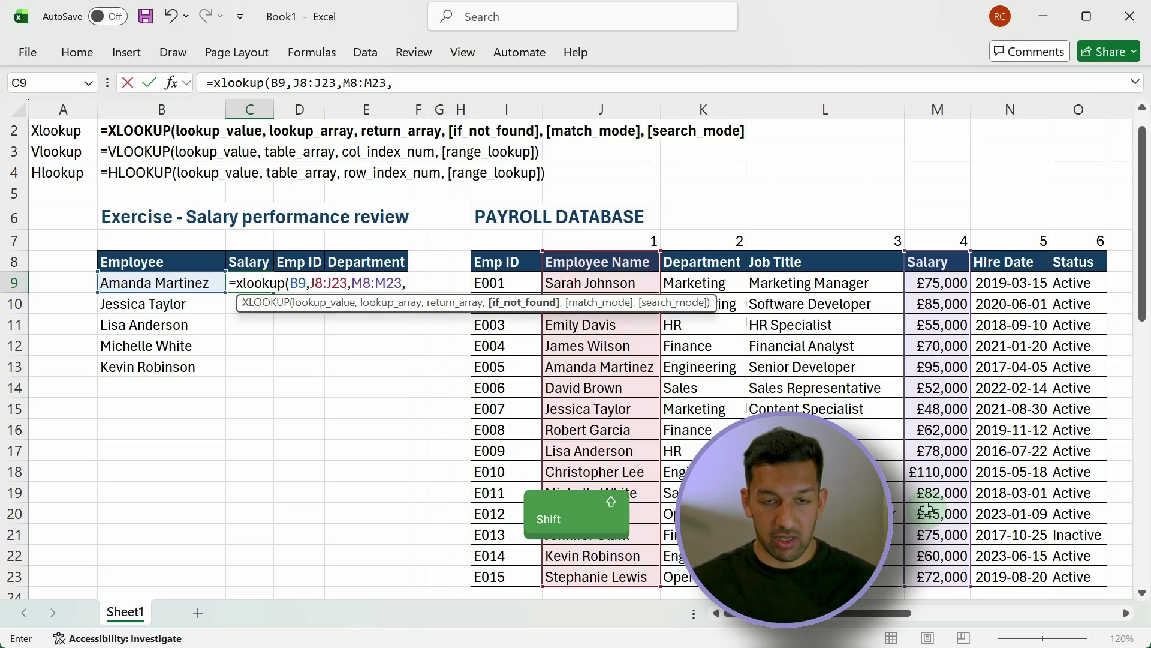
{"action": "type", "text": "\"\""}
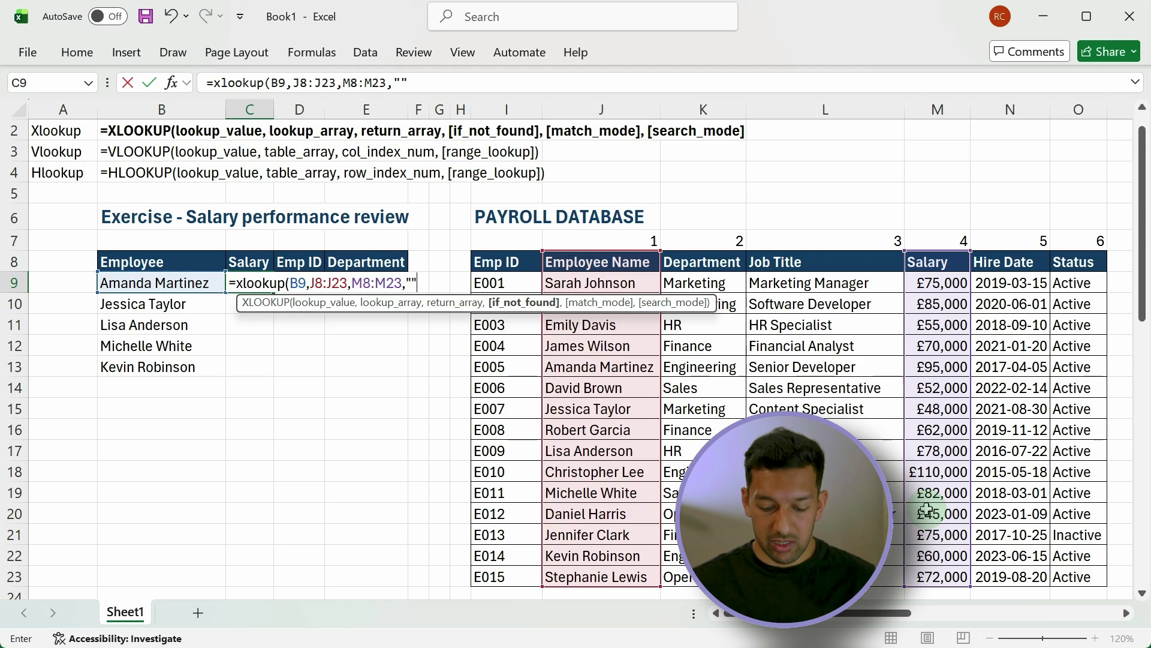
{"action": "type", "text": ","}
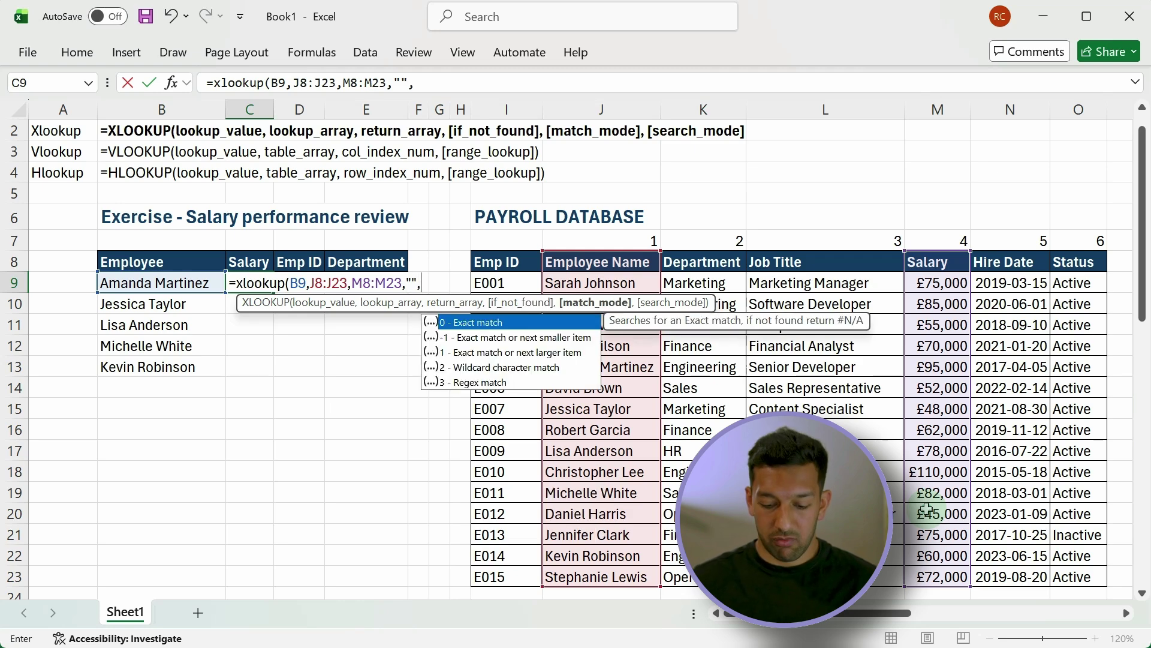
{"action": "type", "text": "0)"}
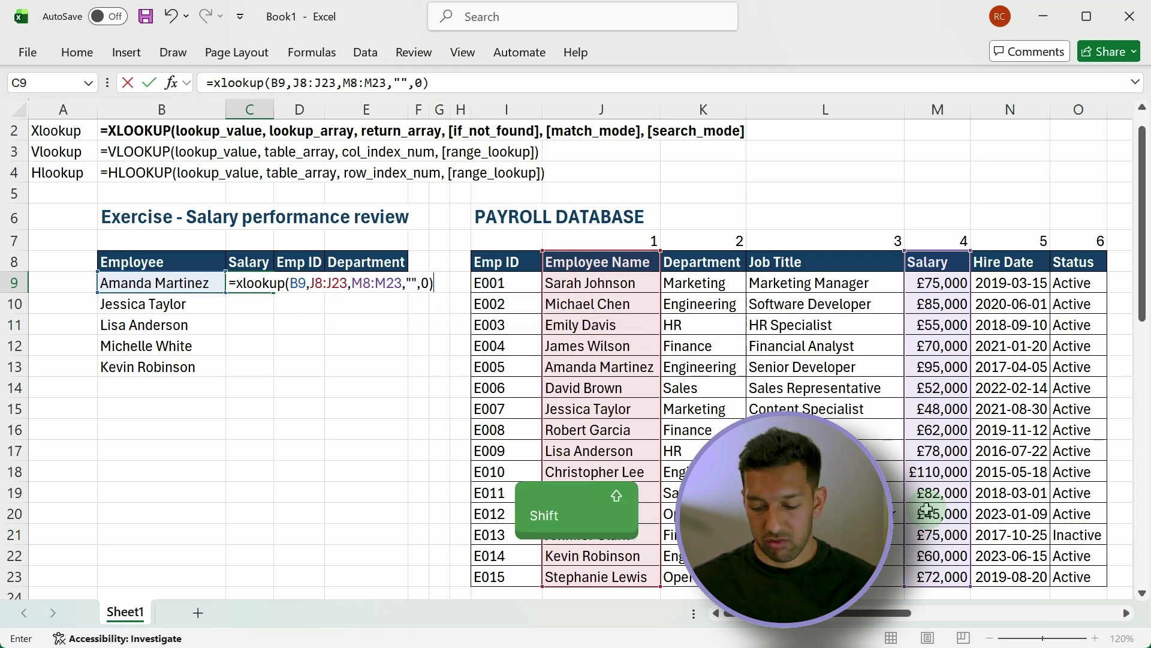
{"action": "key", "text": "Return"}
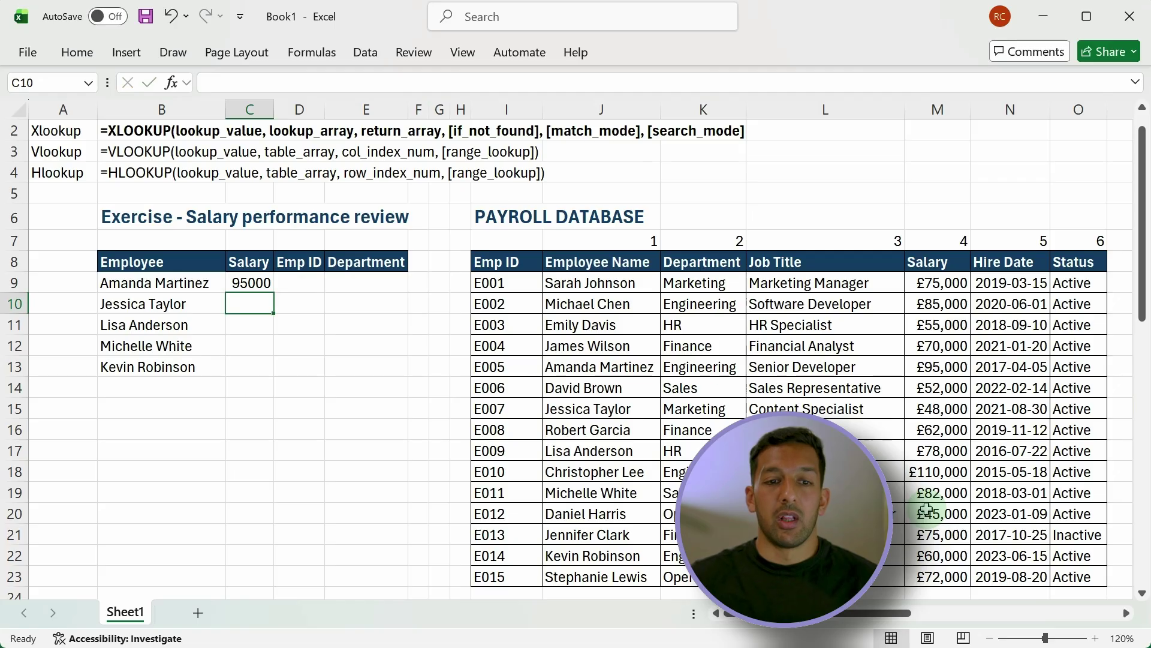
Make the XLOOKUP ranges in C9 absolute as $J$8:$J$23 and $M$8:$M$23.
{"action": "left_click", "coordinate": [243, 280]}
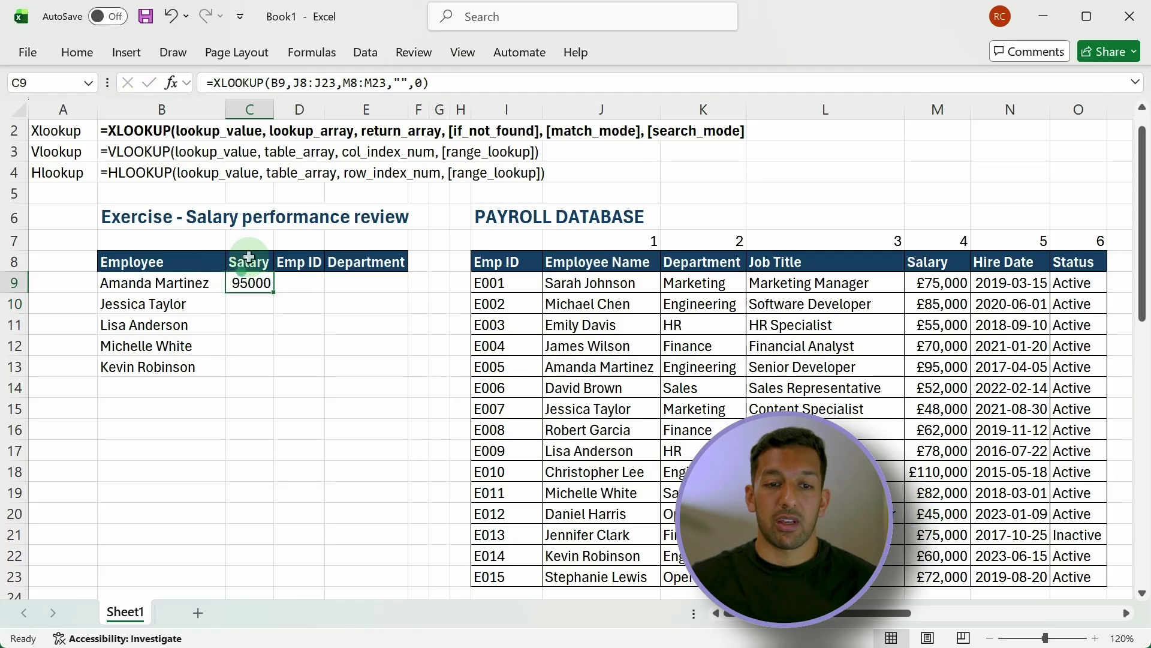
{"action": "left_click", "coordinate": [293, 83]}
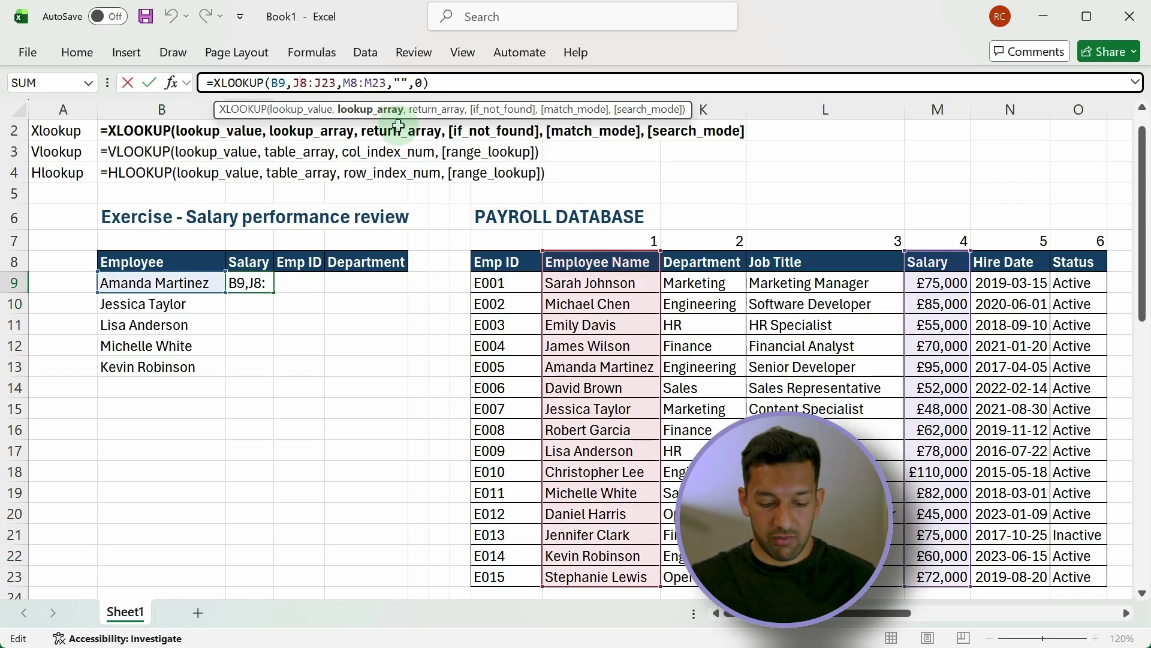
{"action": "key", "text": "F4"}
{"action": "left_click", "coordinate": [351, 83]}
{"action": "key", "text": "F4"}
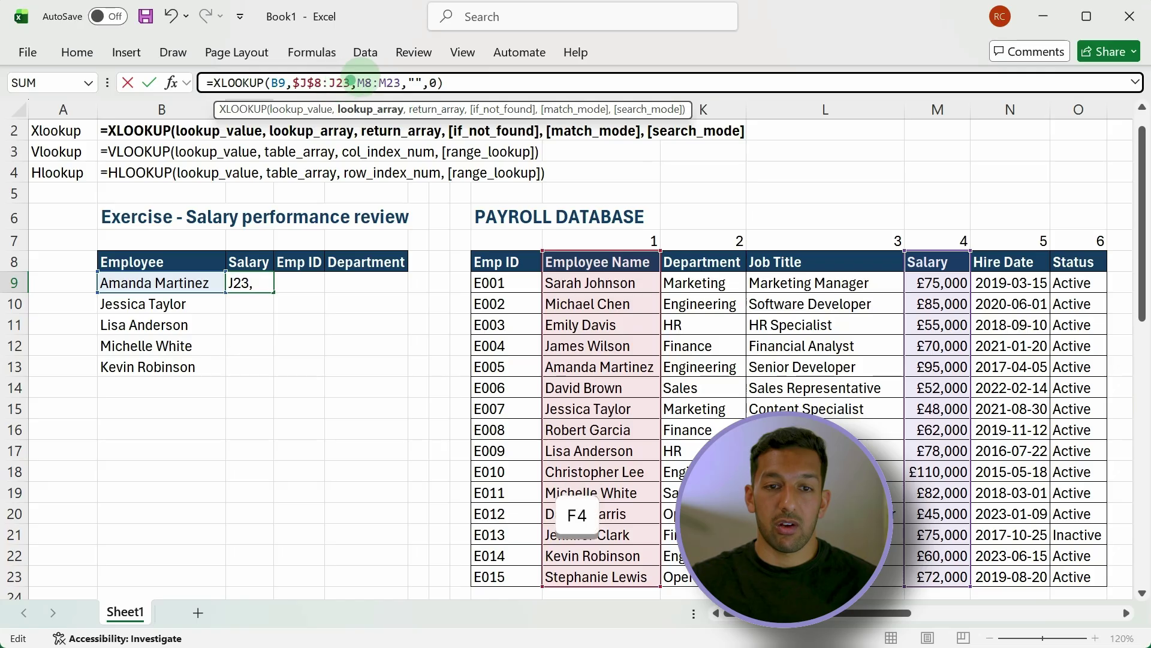
{"action": "left_click", "coordinate": [378, 83]}
{"action": "key", "text": "F4"}
{"action": "left_click", "coordinate": [408, 83]}
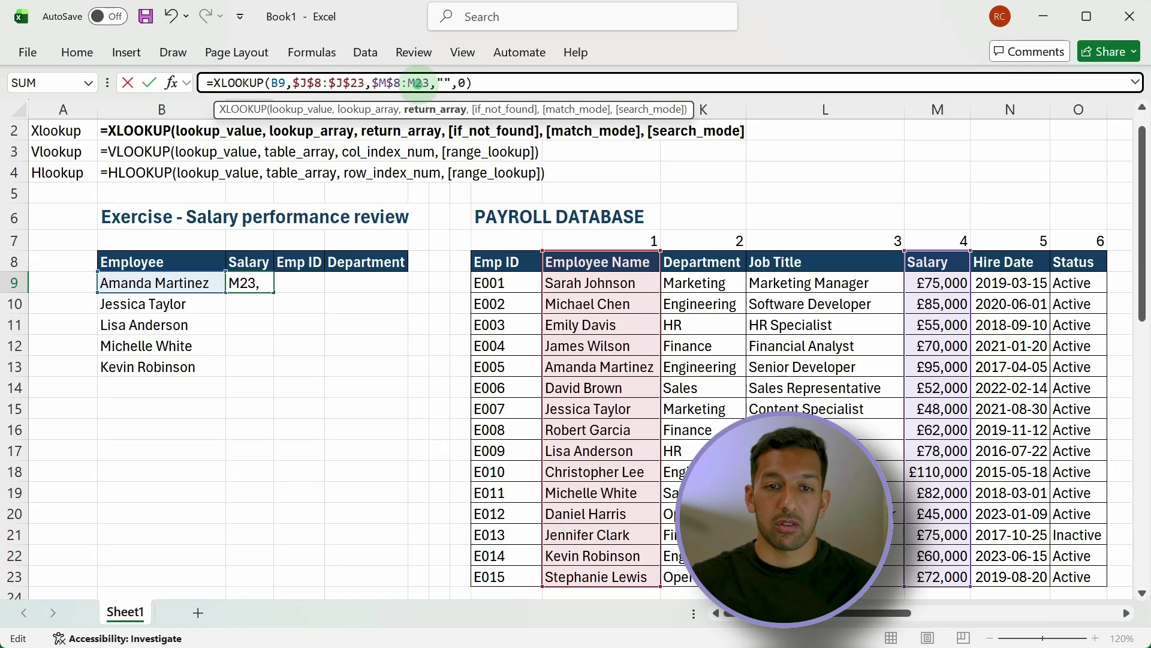
{"action": "key", "text": "F4"}
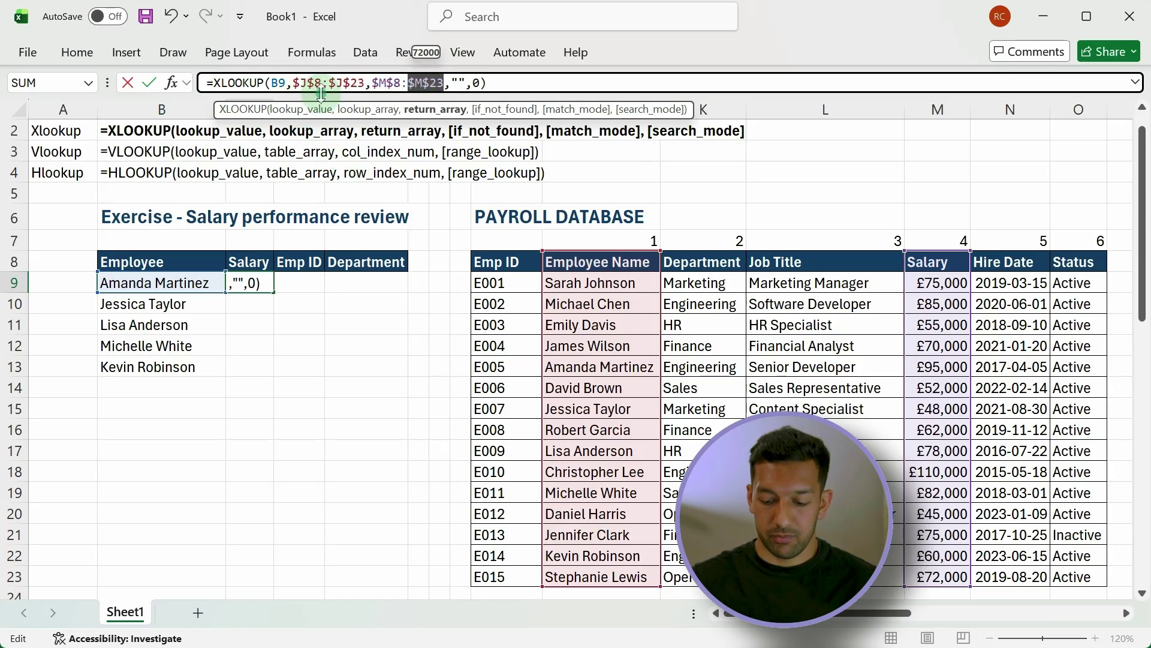
{"action": "key", "text": "Return"}
Fill the XLOOKUP formula from C9 down to C13 for the remaining employees' salaries.
{"action": "key", "text": "Up"}
{"action": "key", "text": "shift+Down"}
{"action": "key", "text": "shift+Down"}
{"action": "key", "text": "shift+Down"}
{"action": "key", "text": "shift+Down"}
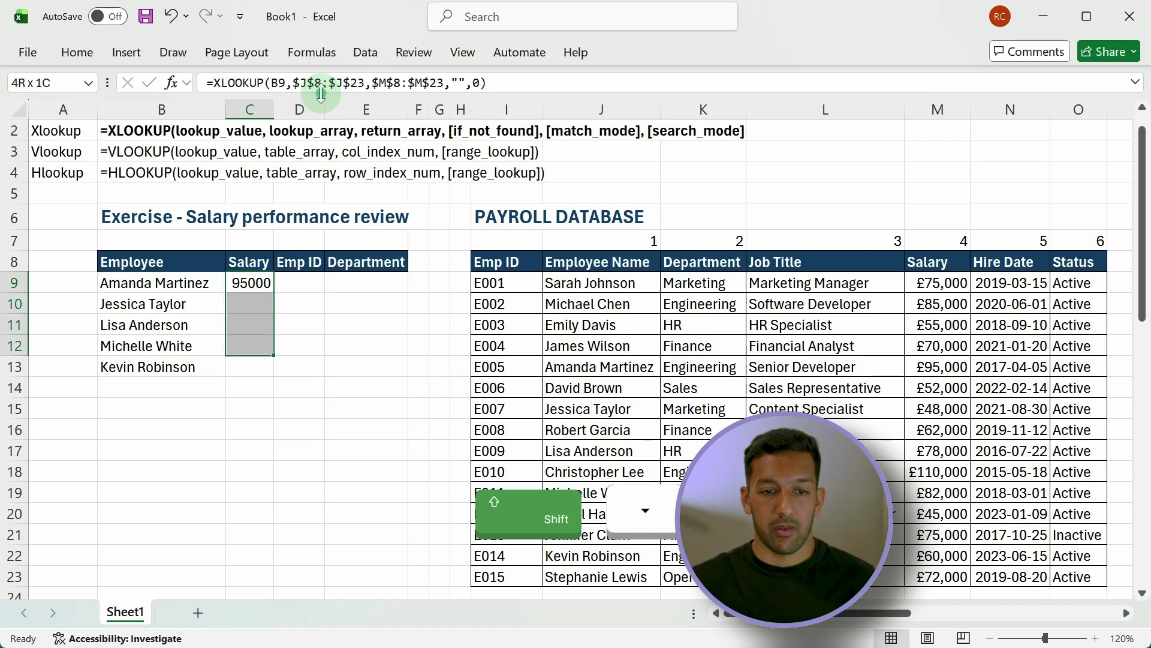
{"action": "key", "text": "ctrl+d"}
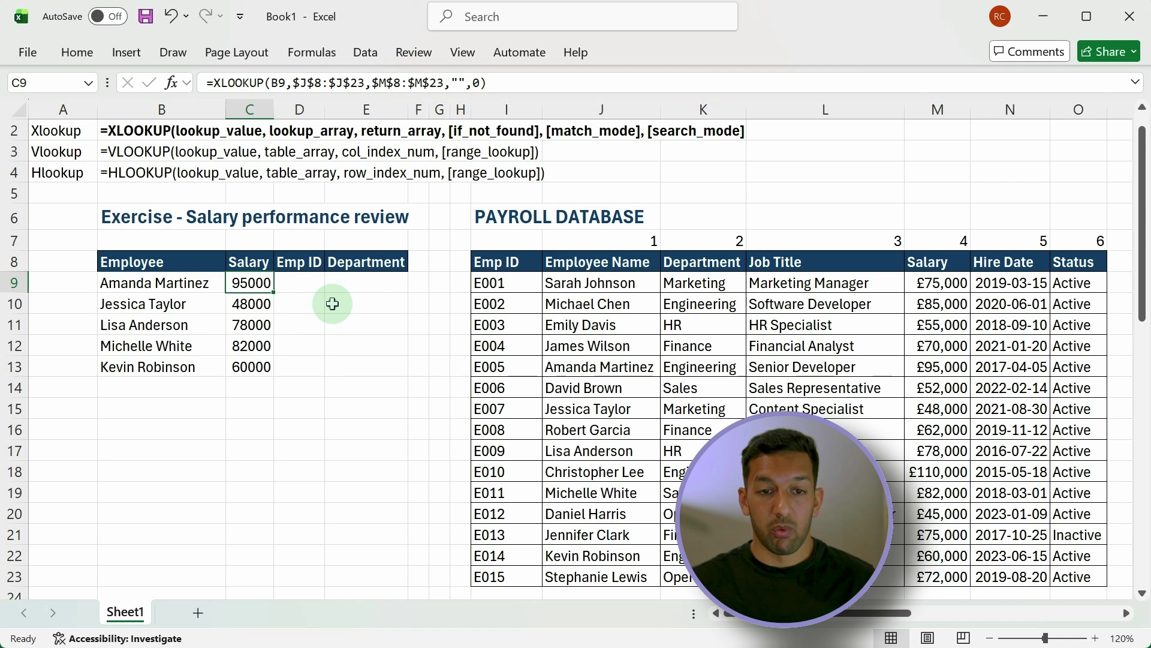
Copy the XLOOKUP from C9 to D9 and shift its return array to the Emp ID column, $I$8:$I$23.
{"action": "key", "text": "Right"}
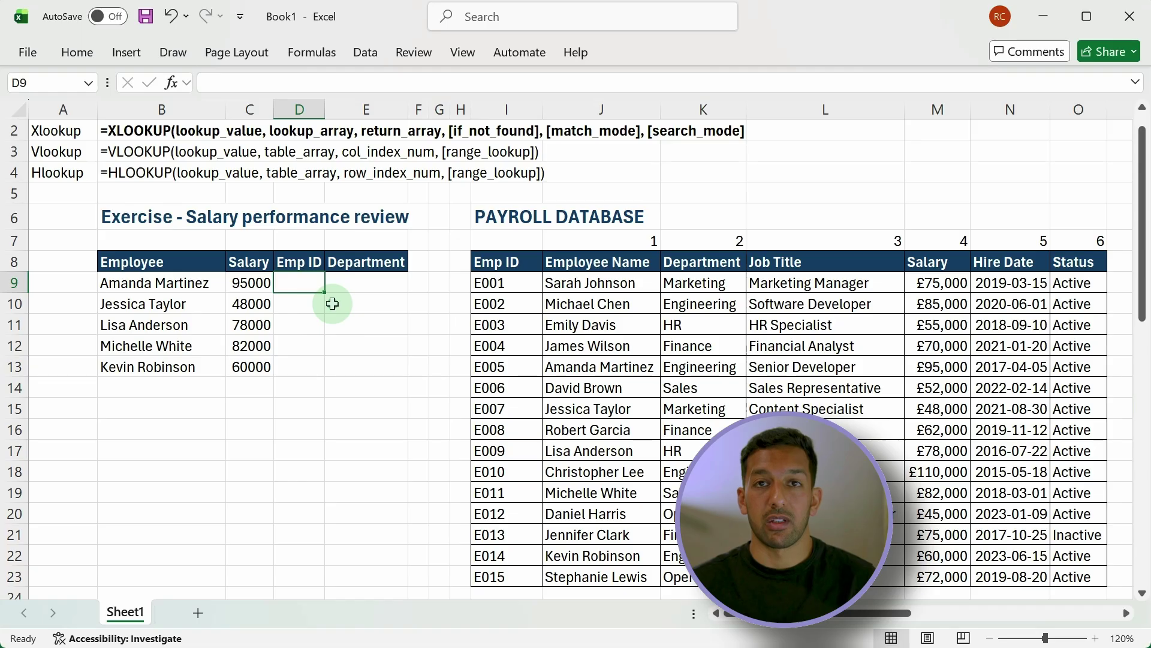
{"action": "key", "text": "Left"}
{"action": "key", "text": "ctrl+c"}
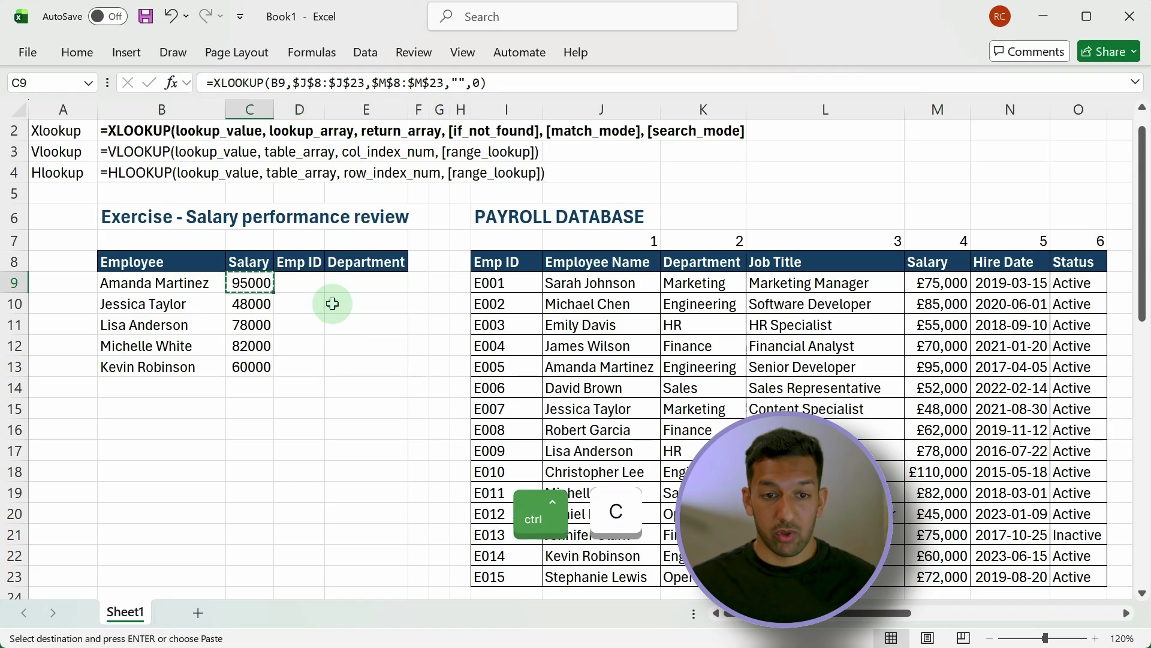
{"action": "key", "text": "Right"}
{"action": "key", "text": "ctrl+v"}
{"action": "key", "text": "Escape"}
{"action": "key", "text": "F2"}
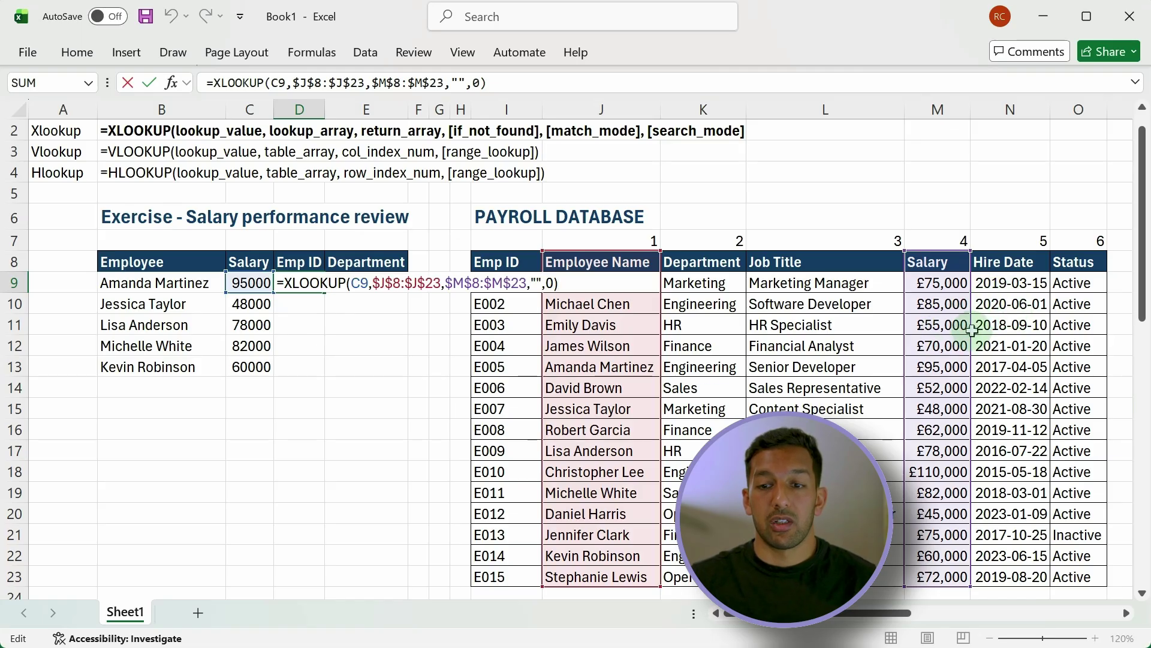
{"action": "left_click_drag", "start_coordinate": [971, 329], "coordinate": [499, 326]}
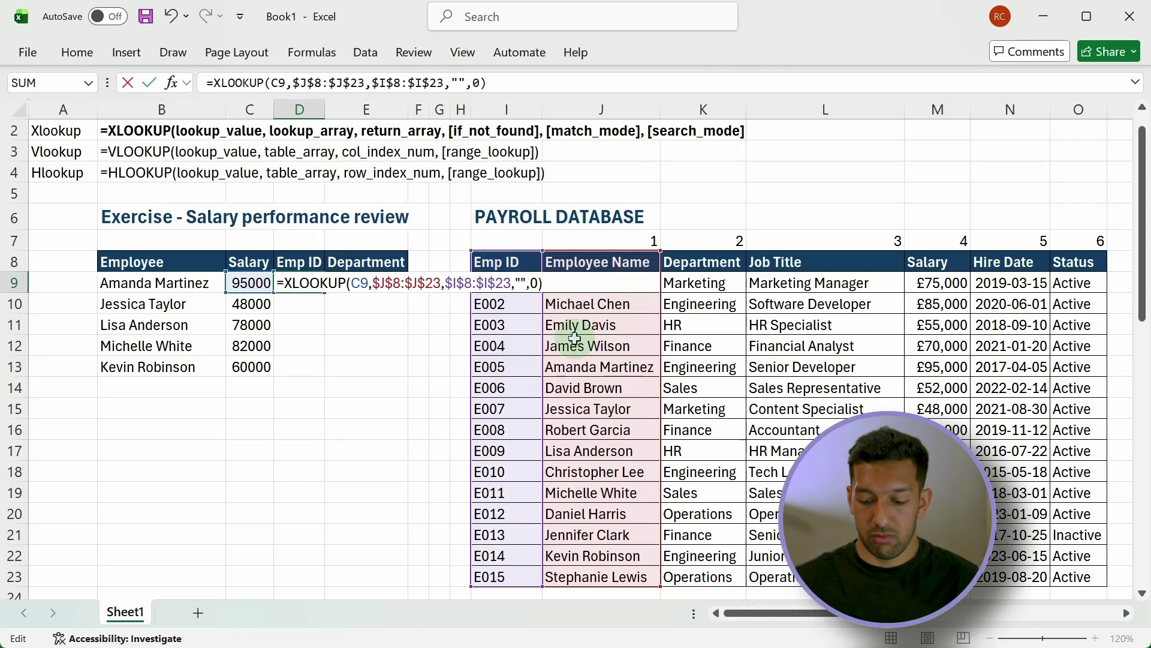
{"action": "key", "text": "Return"}
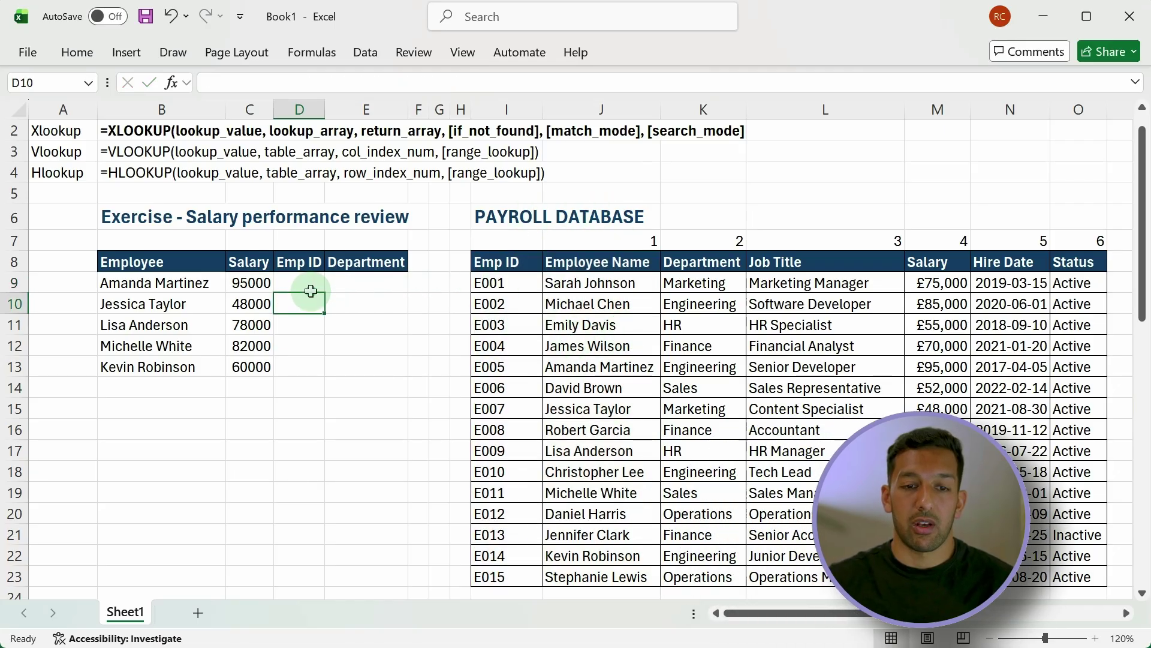
Set the lookup value of D9's XLOOKUP to B9 and fill the formula down to D13.
{"action": "left_click", "coordinate": [310, 285]}
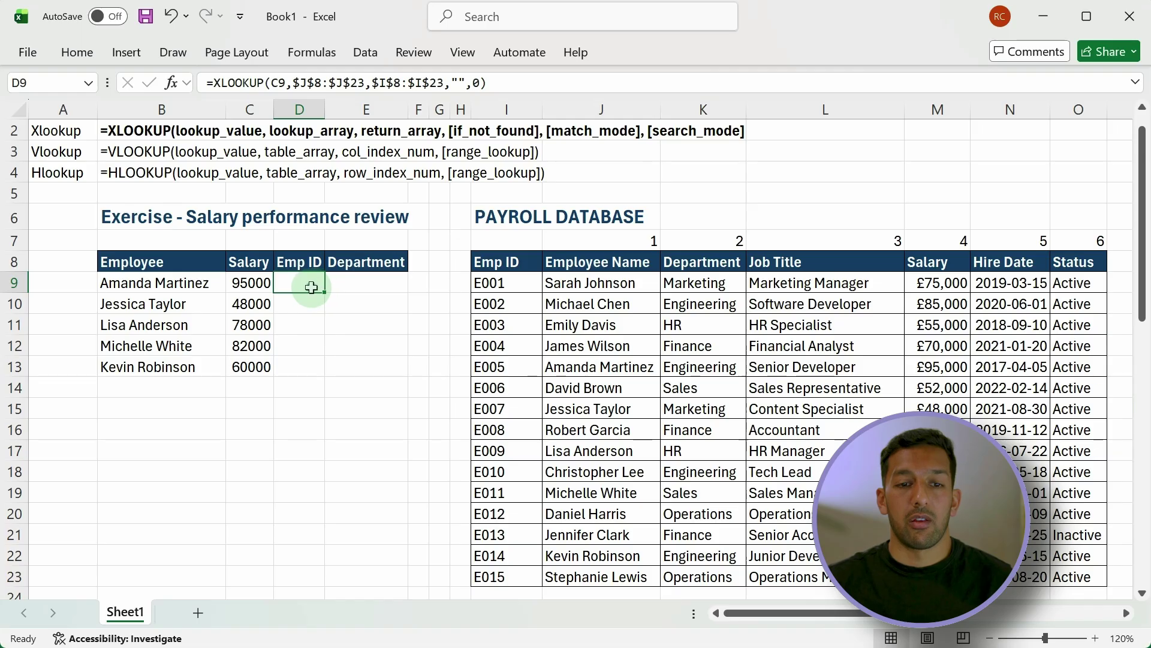
{"action": "double_click", "coordinate": [311, 287]}
{"action": "left_click_drag", "start_coordinate": [237, 279], "coordinate": [204, 281]}
{"action": "key", "text": "Return"}
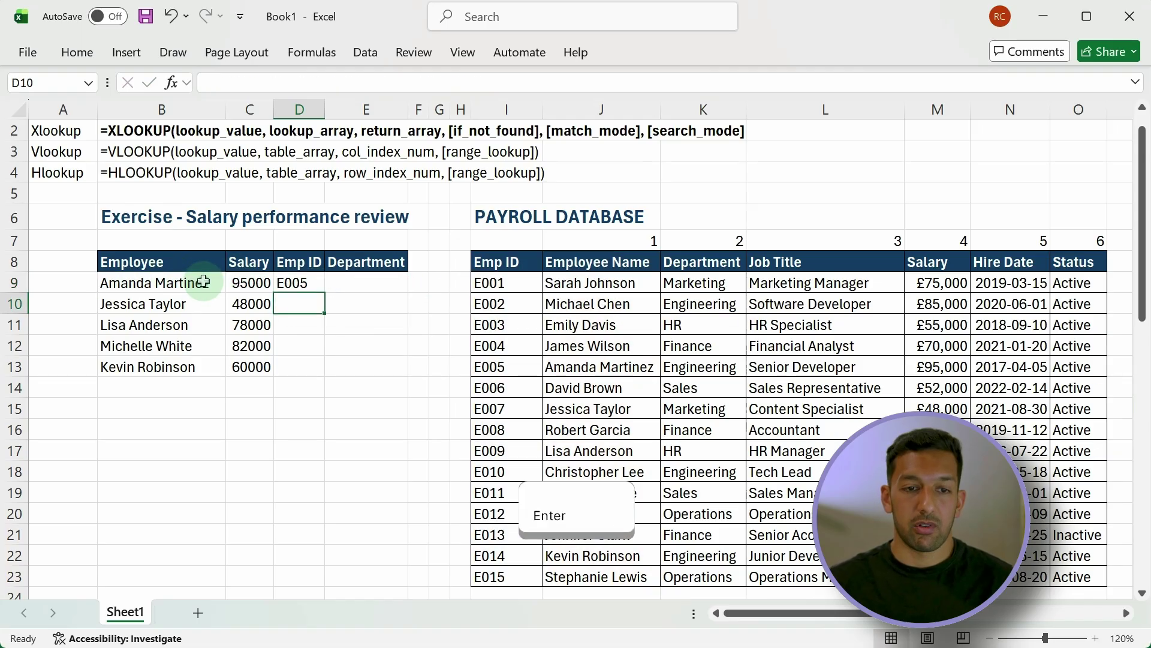
{"action": "left_click", "coordinate": [323, 287]}
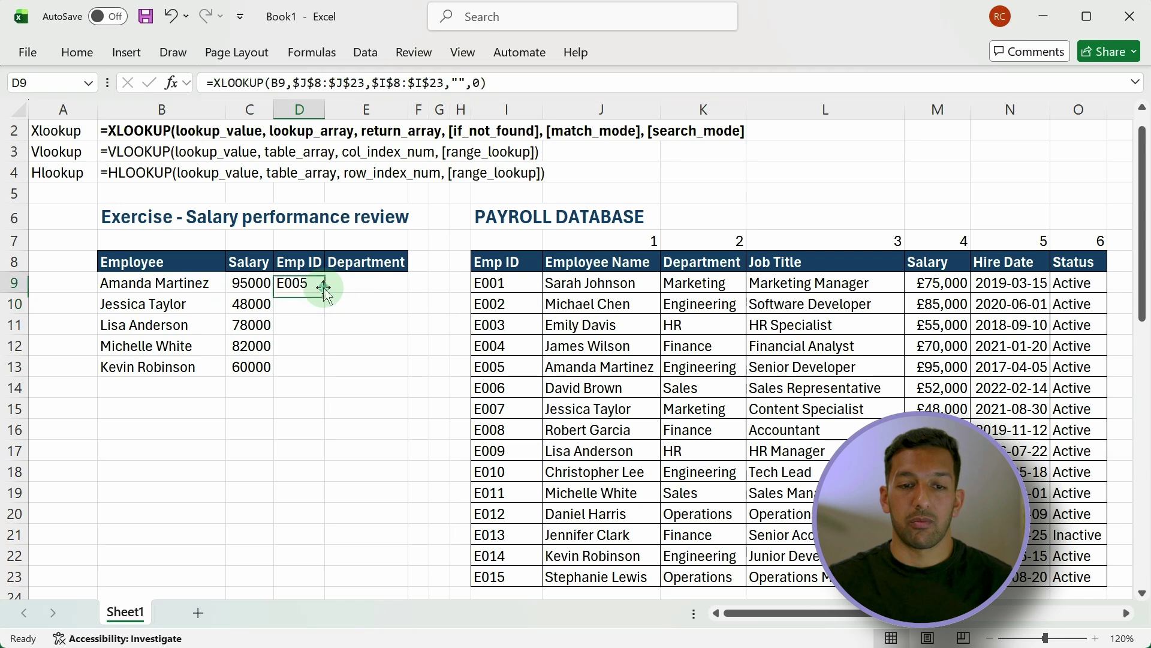
{"action": "left_click_drag", "start_coordinate": [323, 291], "coordinate": [311, 367]}
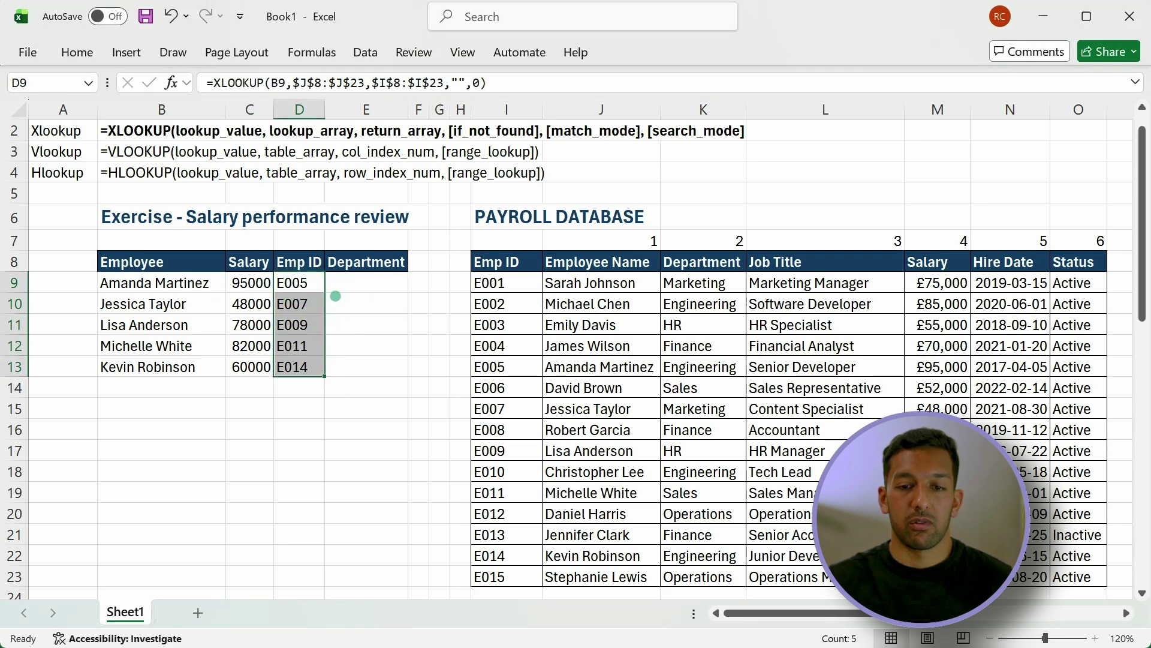
Copy D9's XLOOKUP to E9, with B9 as the lookup value and the Department column $K$8:$K$23 as the return array.
{"action": "left_click", "coordinate": [320, 286]}
{"action": "key", "text": "ctrl+c"}
{"action": "key", "text": "Right"}
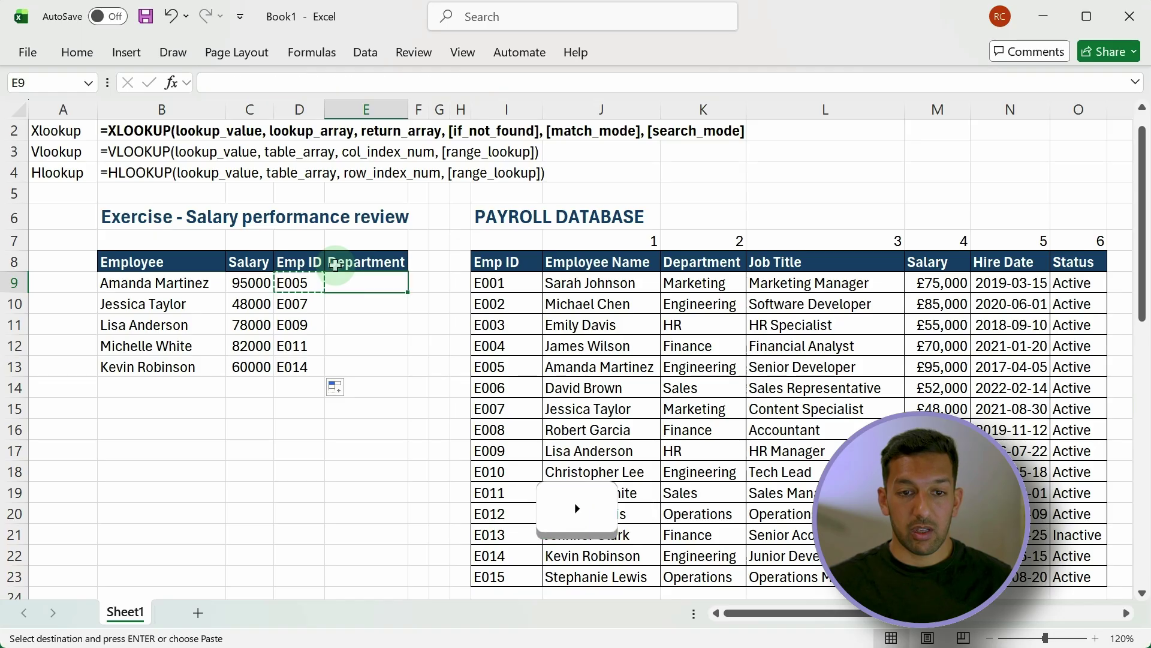
{"action": "key", "text": "ctrl+v"}
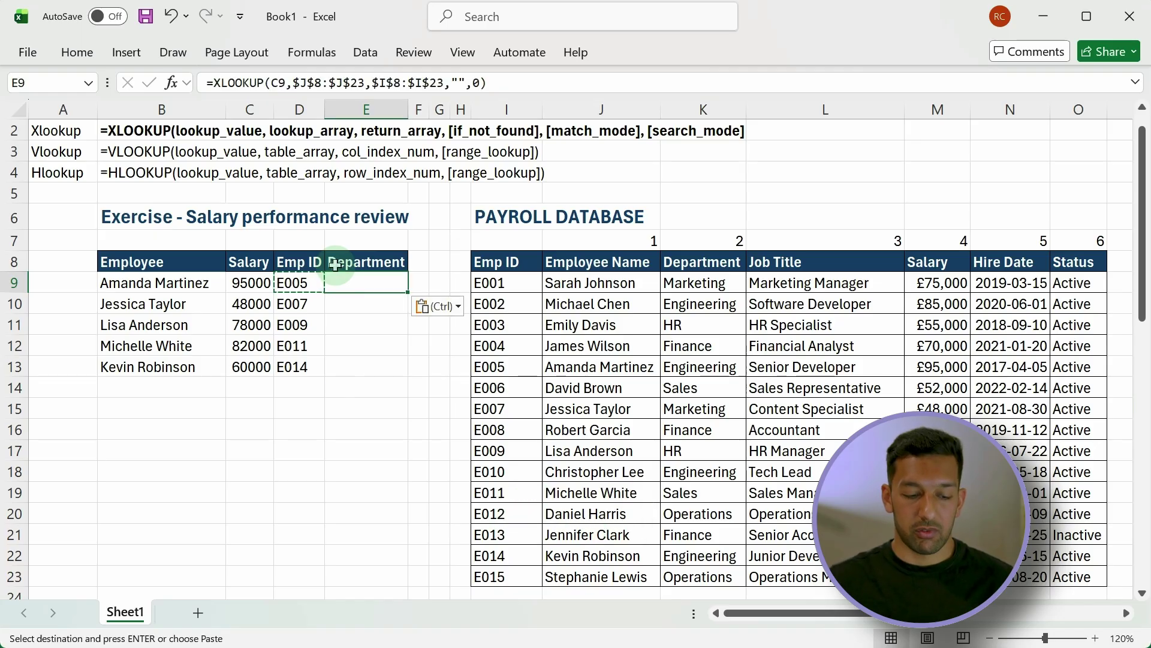
{"action": "key", "text": "F2"}
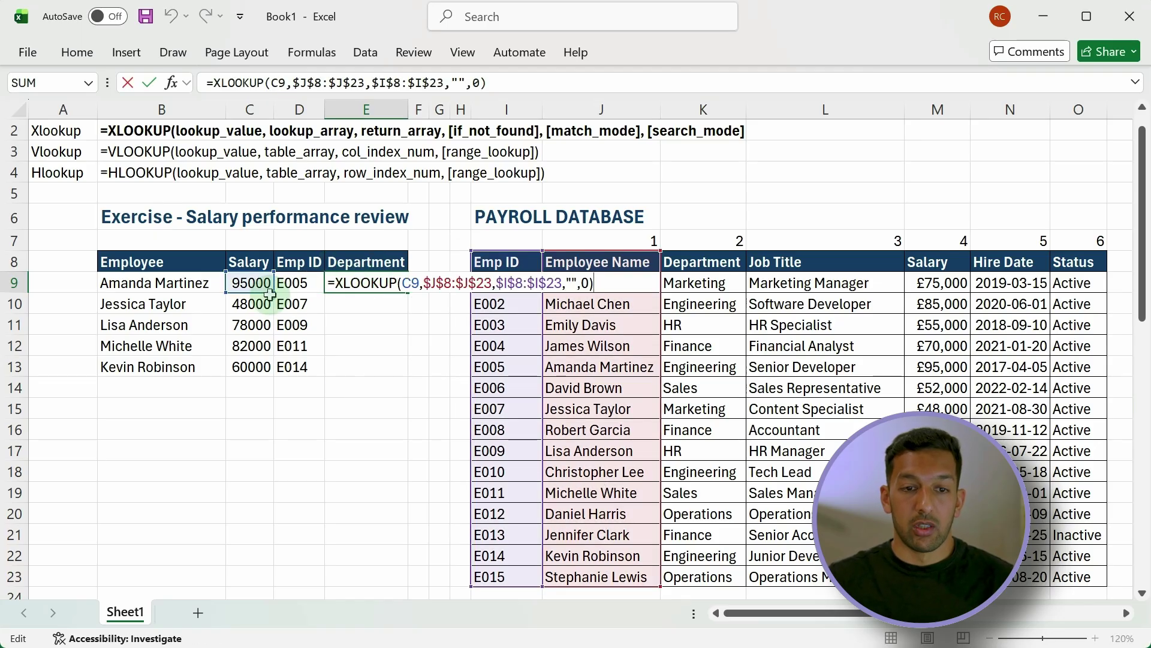
{"action": "left_click_drag", "start_coordinate": [269, 292], "coordinate": [193, 292]}
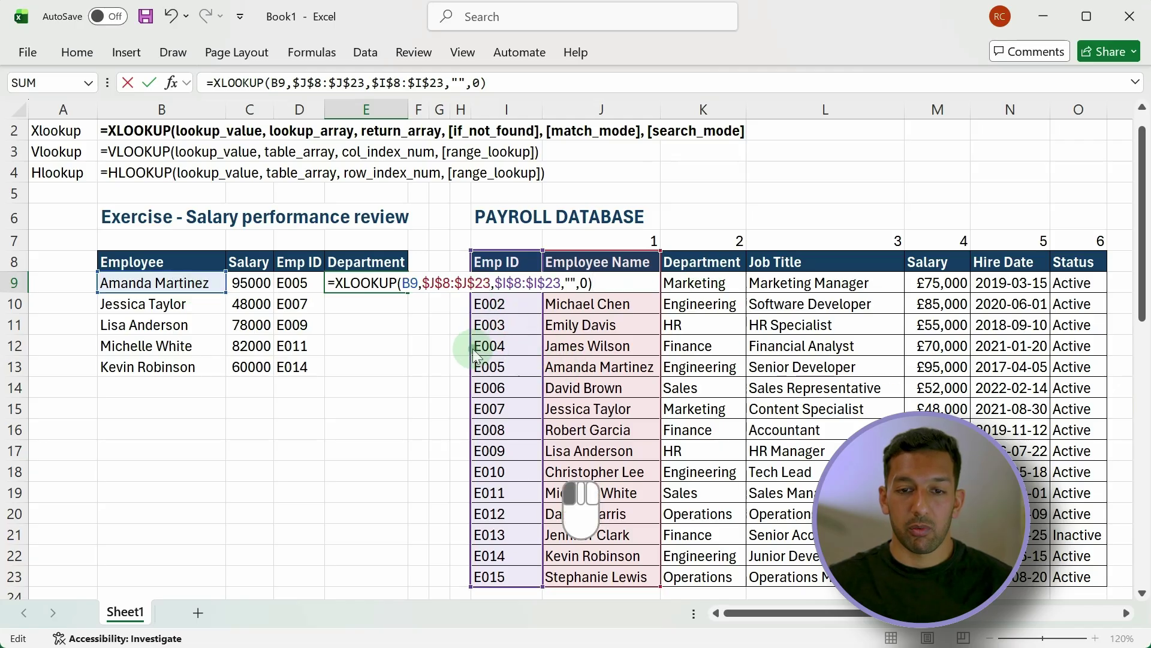
{"action": "left_click_drag", "start_coordinate": [472, 348], "coordinate": [720, 348]}
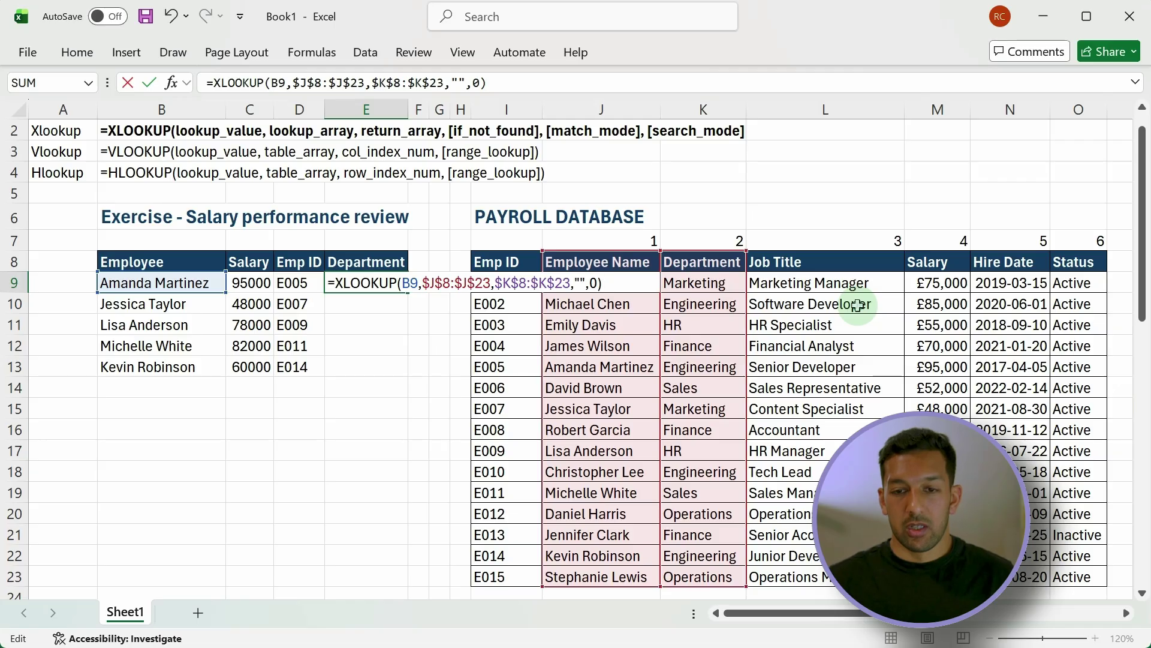
{"action": "key", "text": "Return"}
Fill the Department XLOOKUP from E9 down to E13.
{"action": "key", "text": "Up"}
{"action": "key", "text": "shift+Down"}
{"action": "key", "text": "shift+Down"}
{"action": "key", "text": "shift+Down"}
{"action": "key", "text": "shift+Down"}
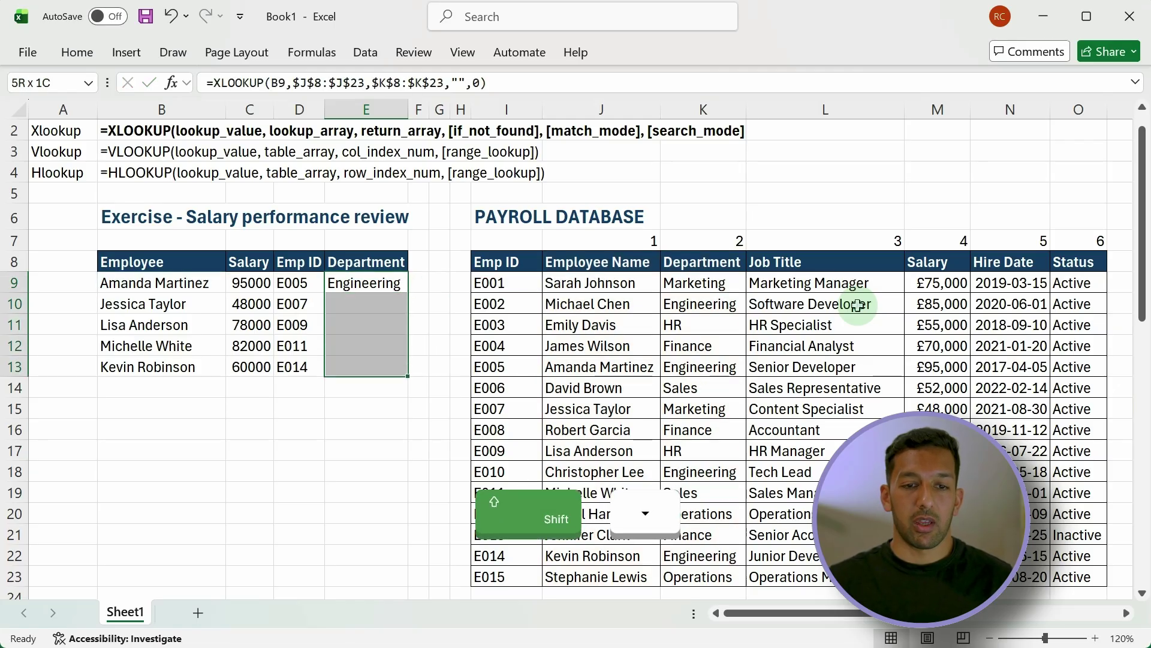
{"action": "key", "text": "ctrl+d"}
{"action": "key", "text": "Escape"}
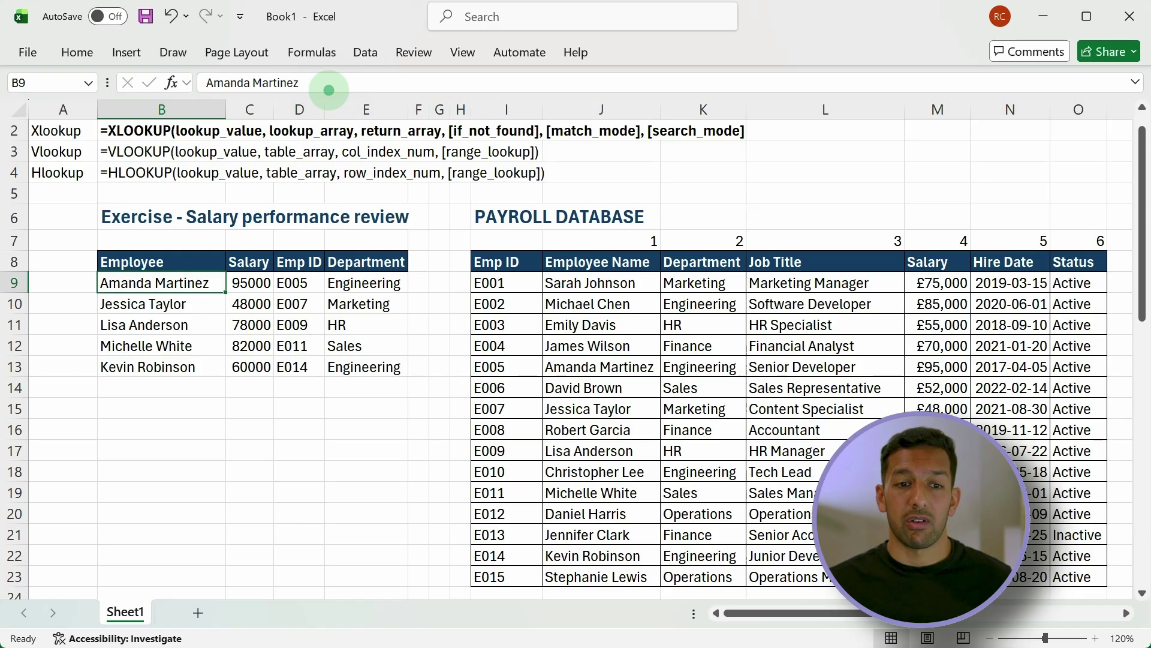
Test the lookups with a trailing space added to the employee name in B9, and undo that edit.
{"action": "key", "text": "F2"}
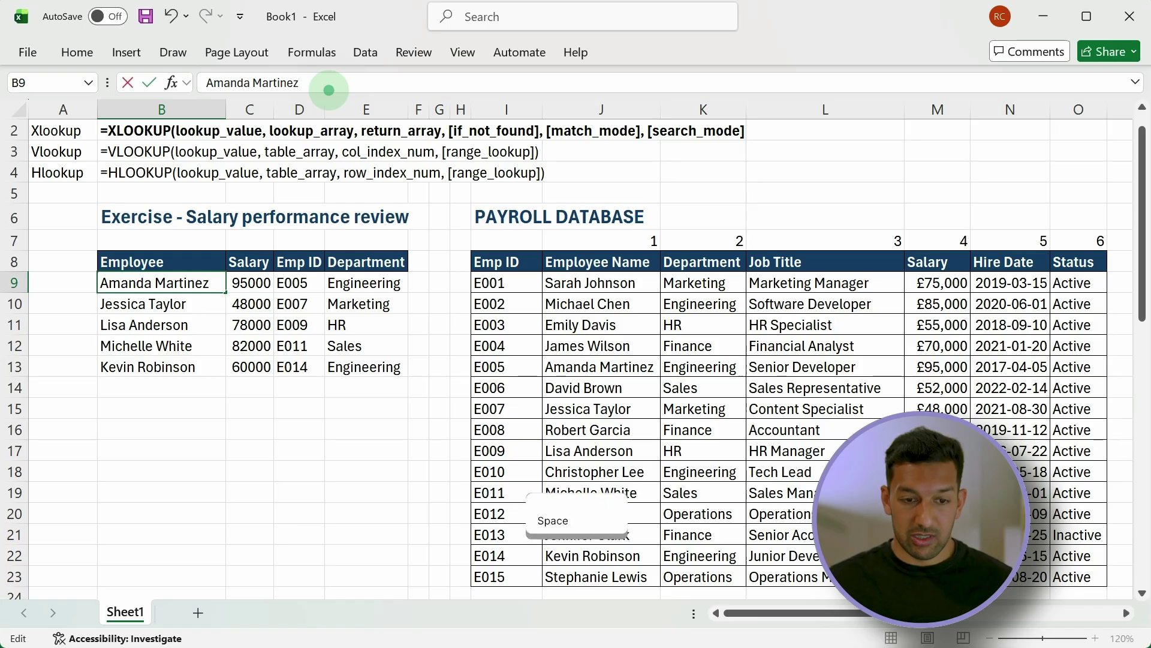
{"action": "key", "text": "Return"}
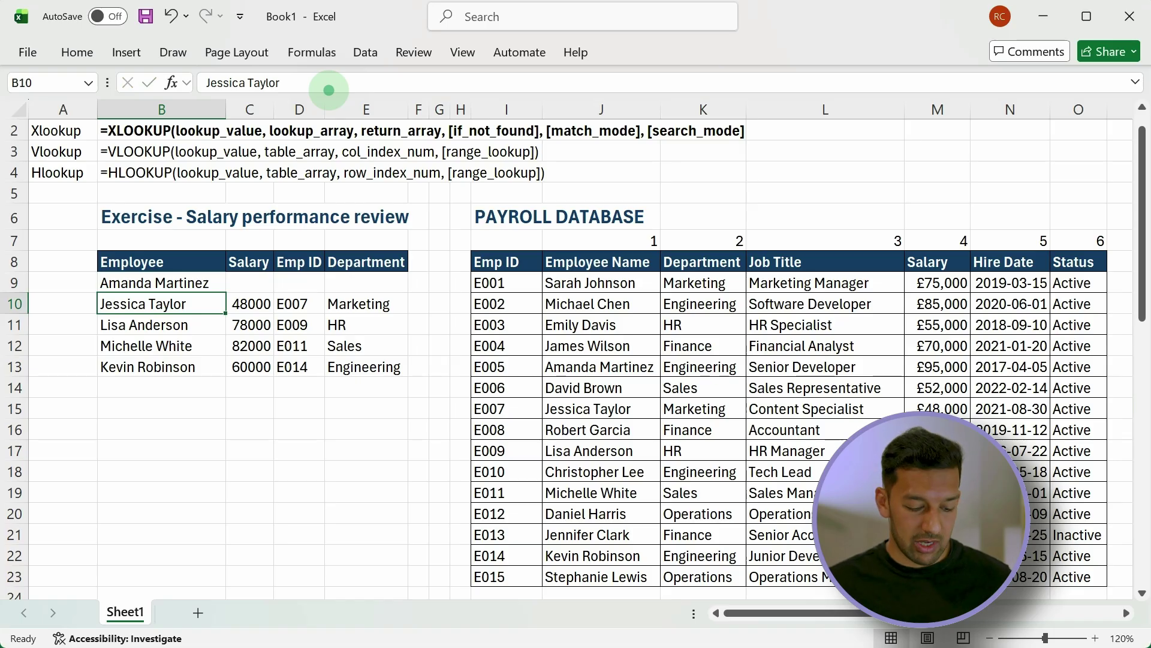
{"action": "key", "text": "ctrl+z"}
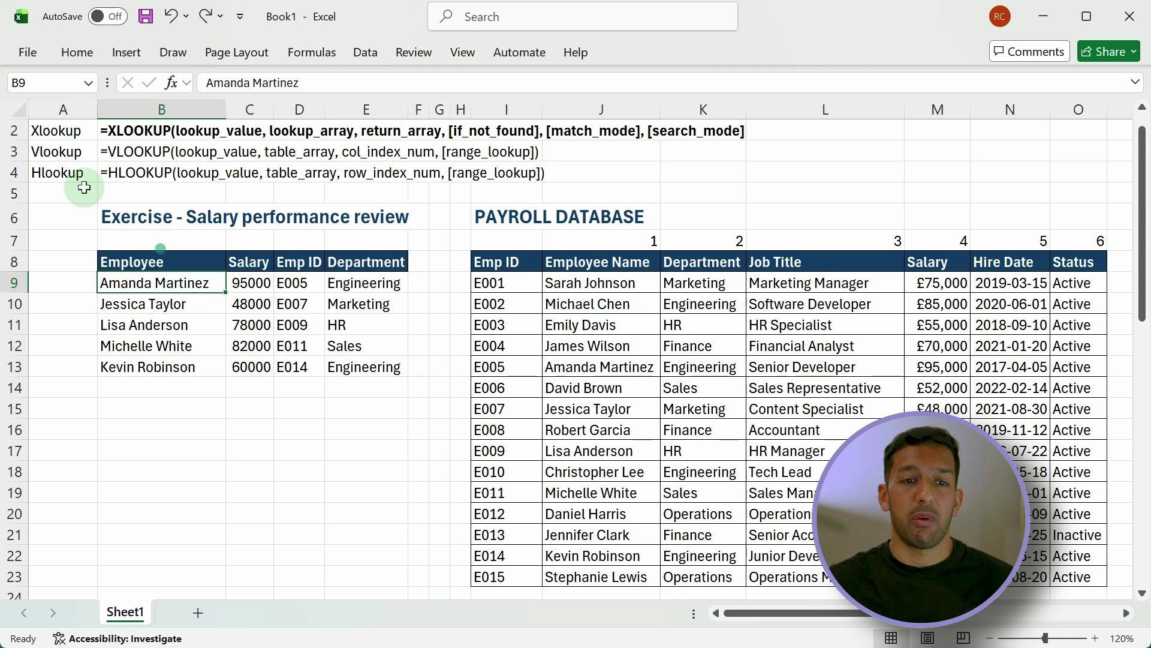
Open the list of number formats for cell B9 to review the available formats.
{"action": "left_click", "coordinate": [92, 63]}
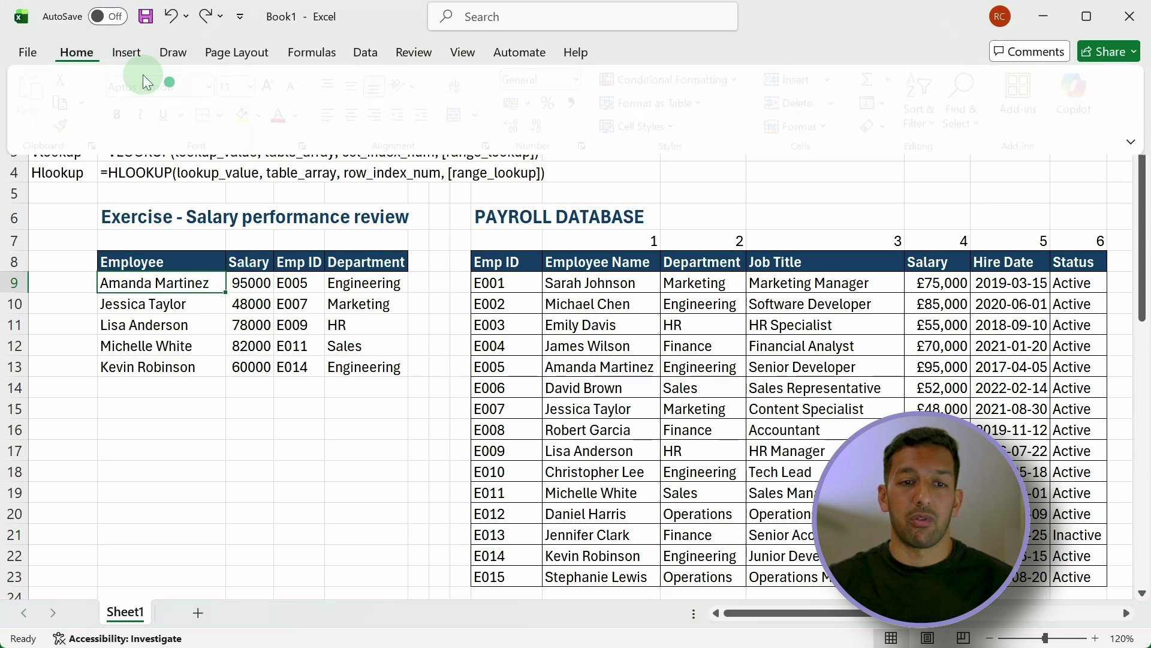
{"action": "left_click", "coordinate": [583, 80]}
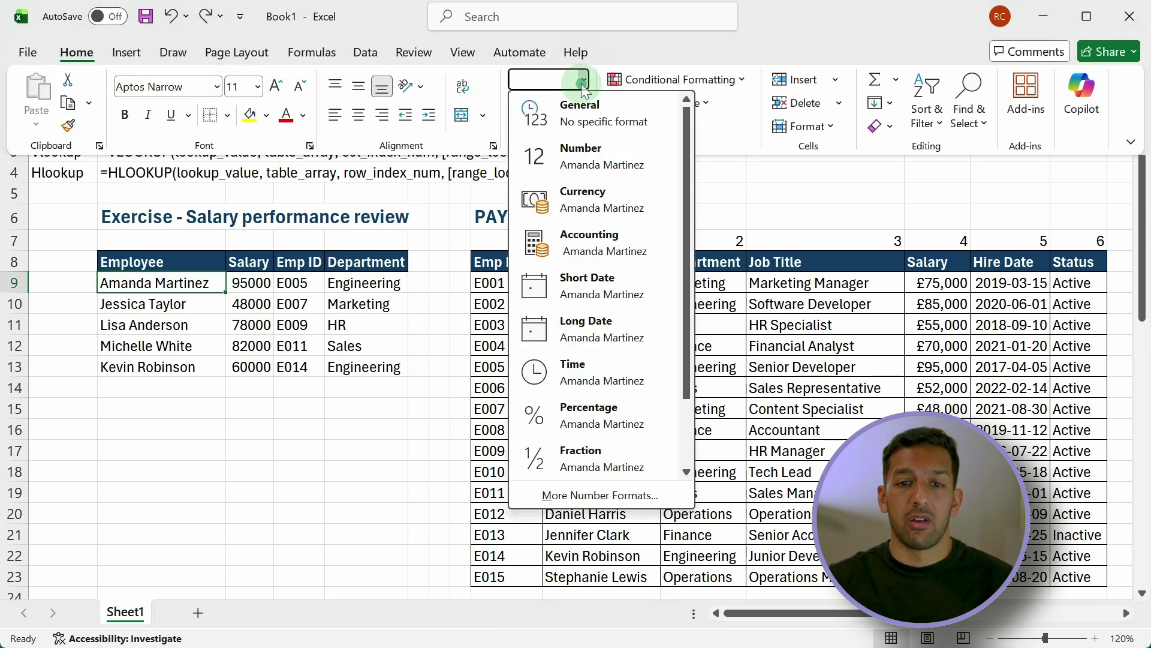